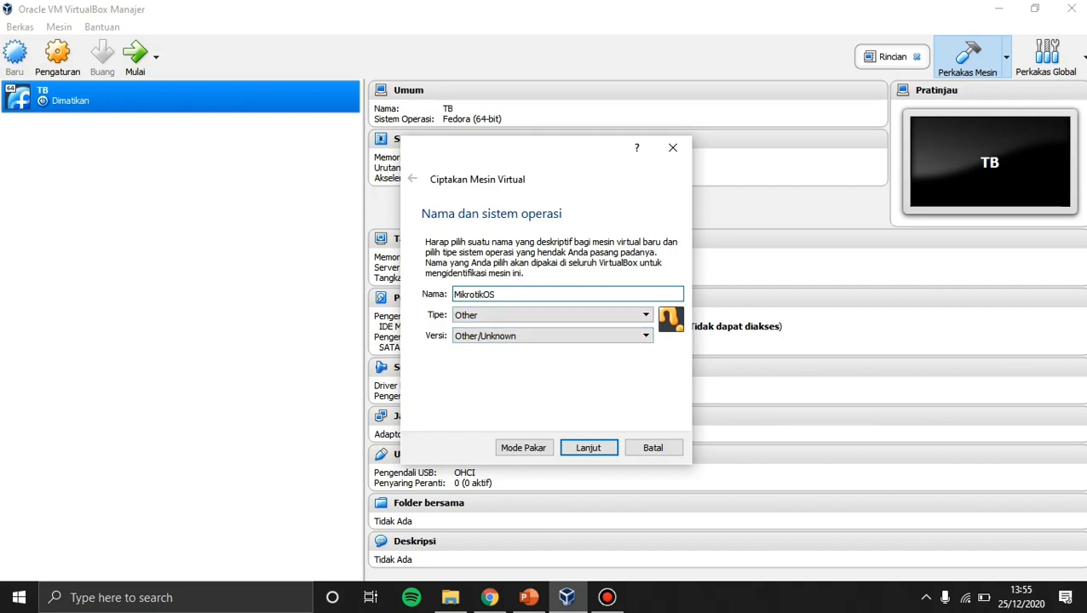
Set the new VM's memory to 128 MB.
key(Return)
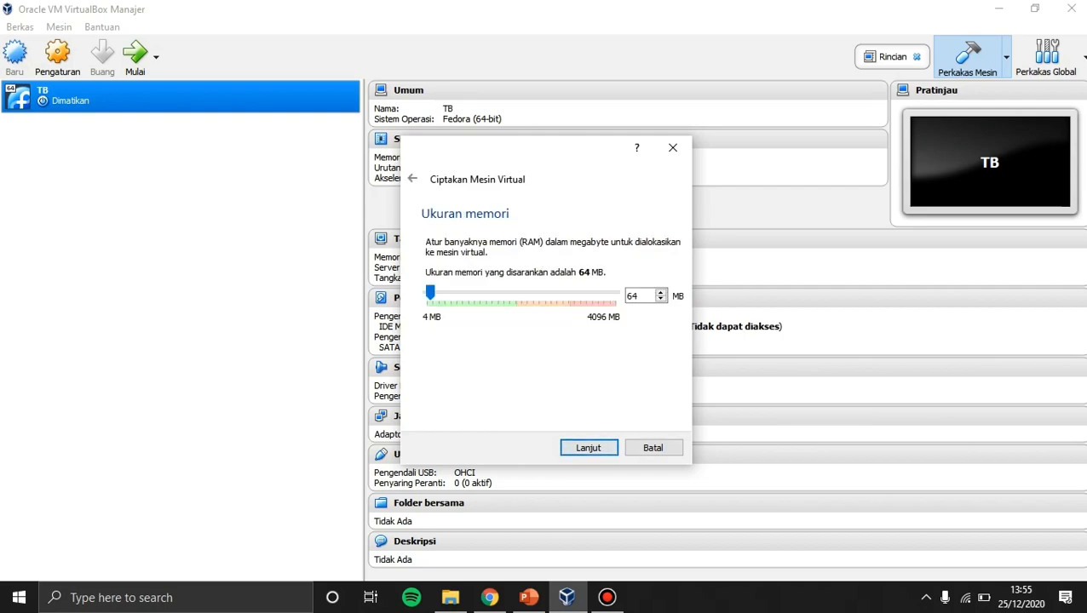
double_click(631, 295)
text(128)
key(Return)
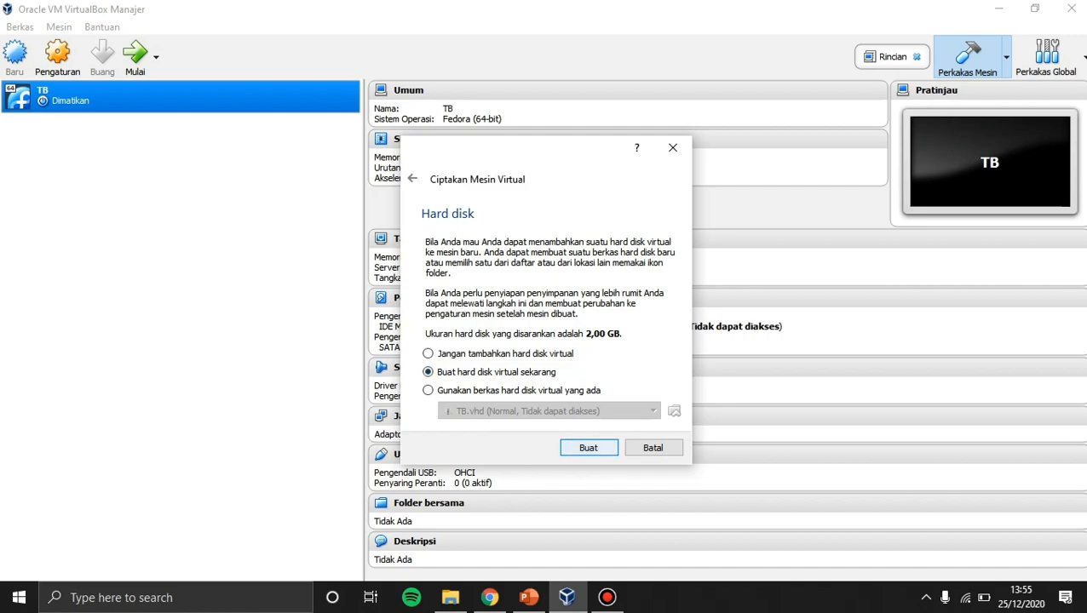
Create a new dynamically allocated VDI hard disk stored in the MikrotikOS folder.
key(Return)
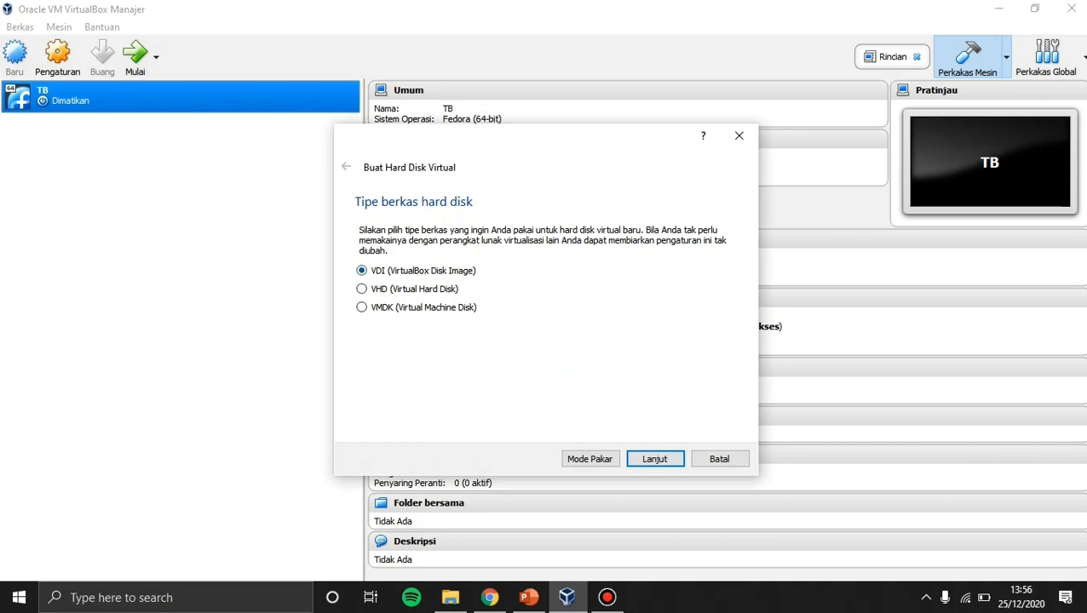
key(Return)
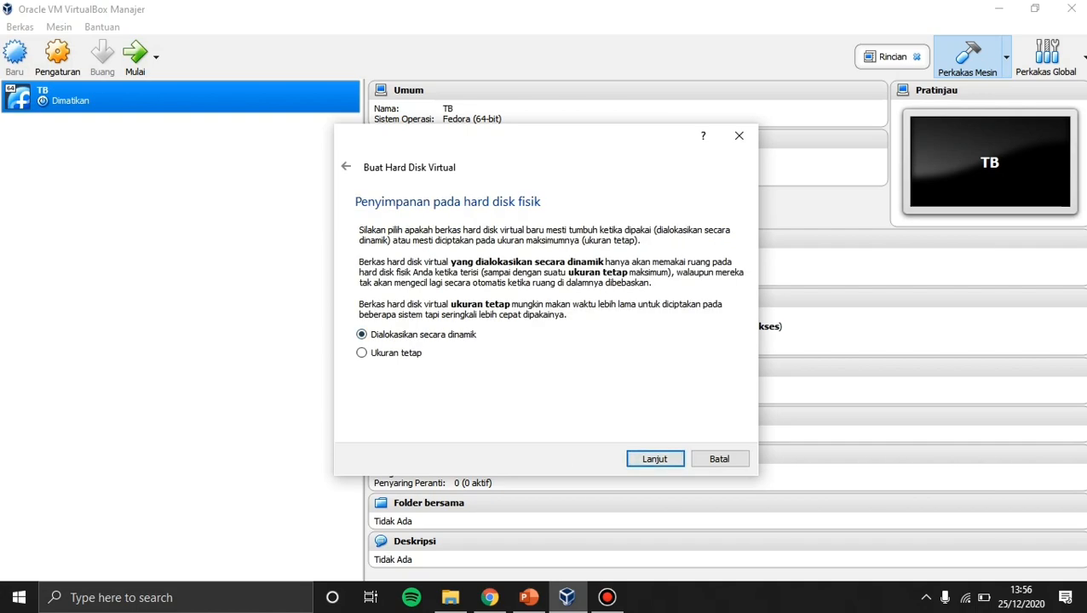
key(Return)
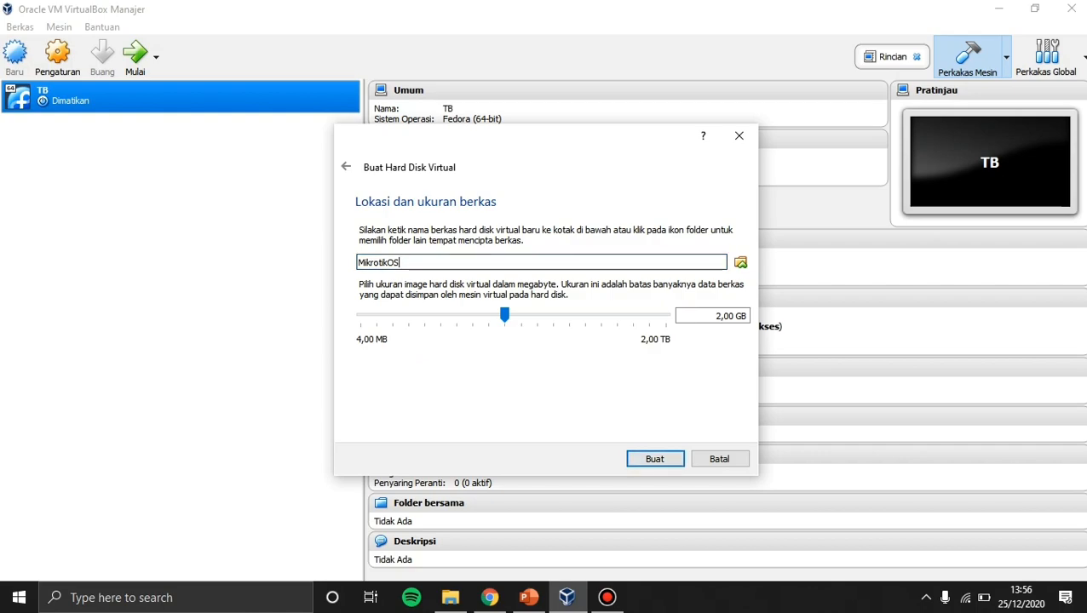
click(740, 262)
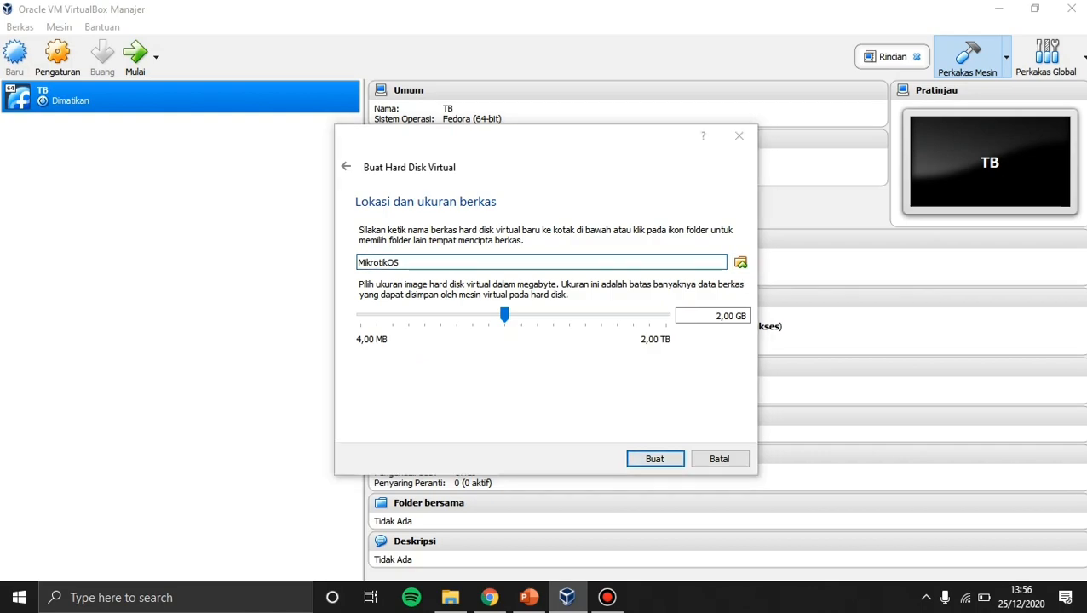
click(490, 164)
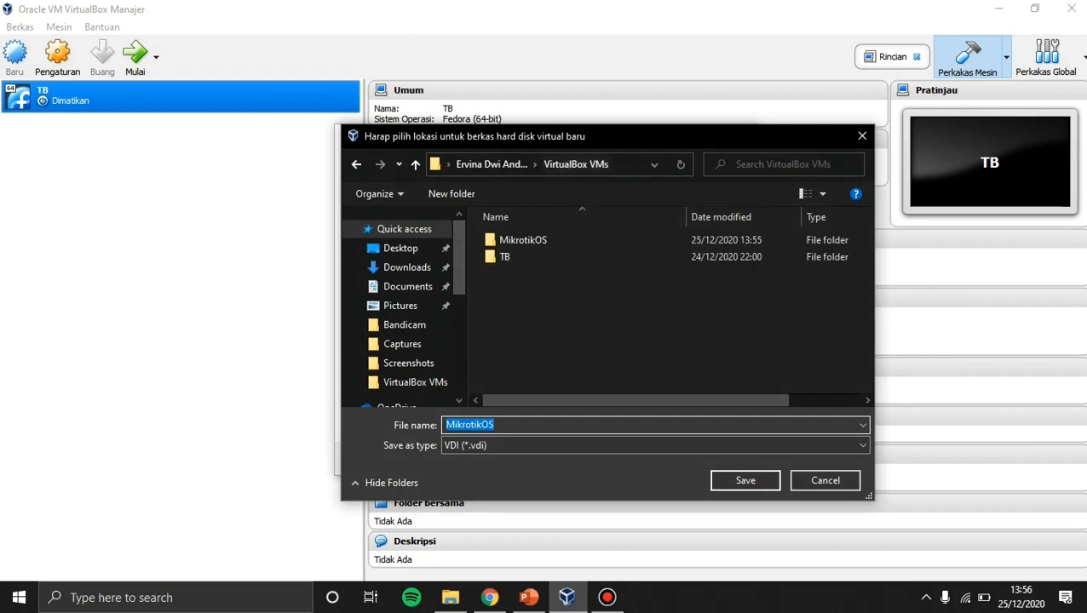
click(523, 240)
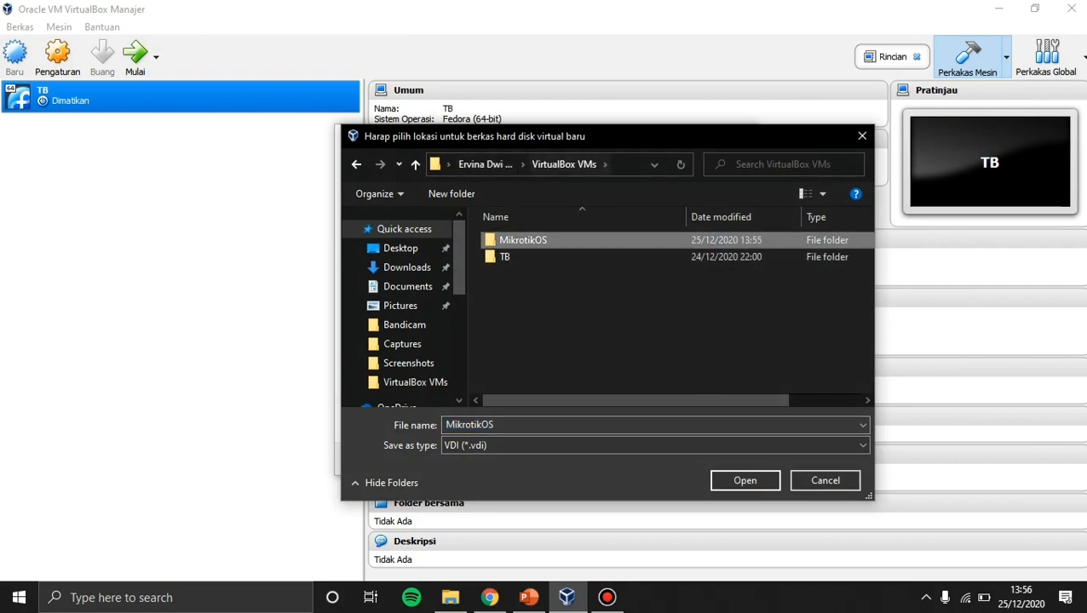
click(744, 480)
click(745, 480)
Change the disk size value to start entering 10 GB.
drag(714, 316, 722, 316)
click(715, 316)
text(12,00 GB)
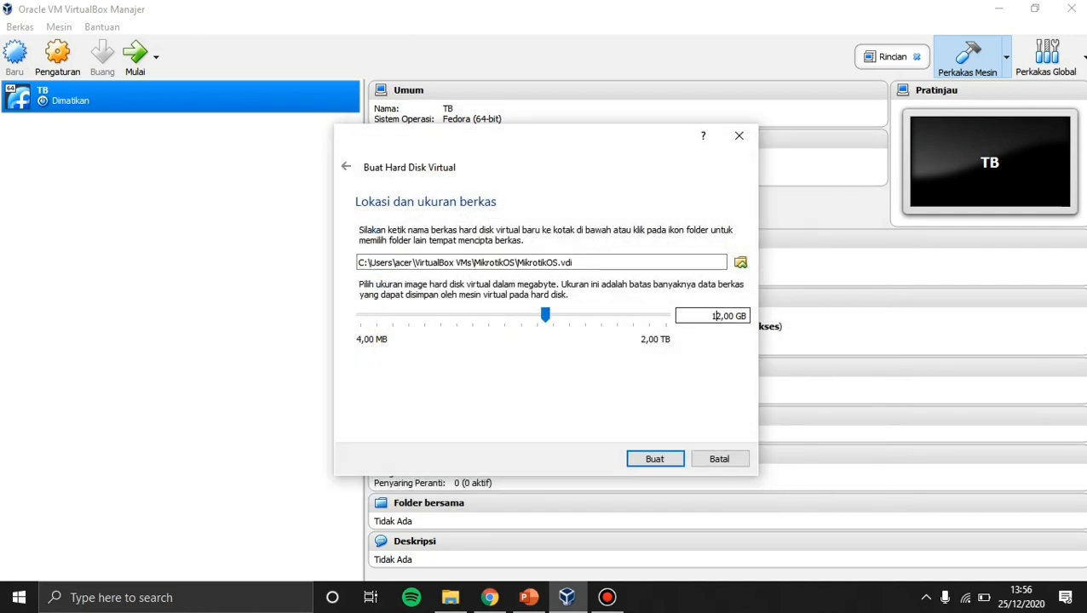
key(Delete)
Create the MikrotikOS VM with a 10 GB disk, then review its empty optical drive and VDI in Storage.
text(0)
click(654, 459)
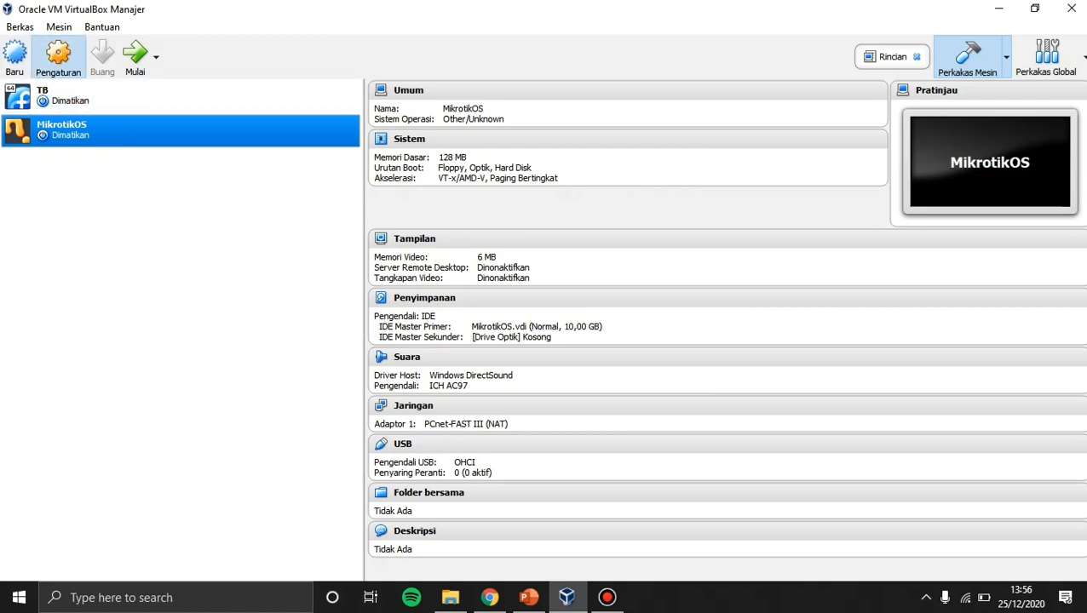
click(58, 58)
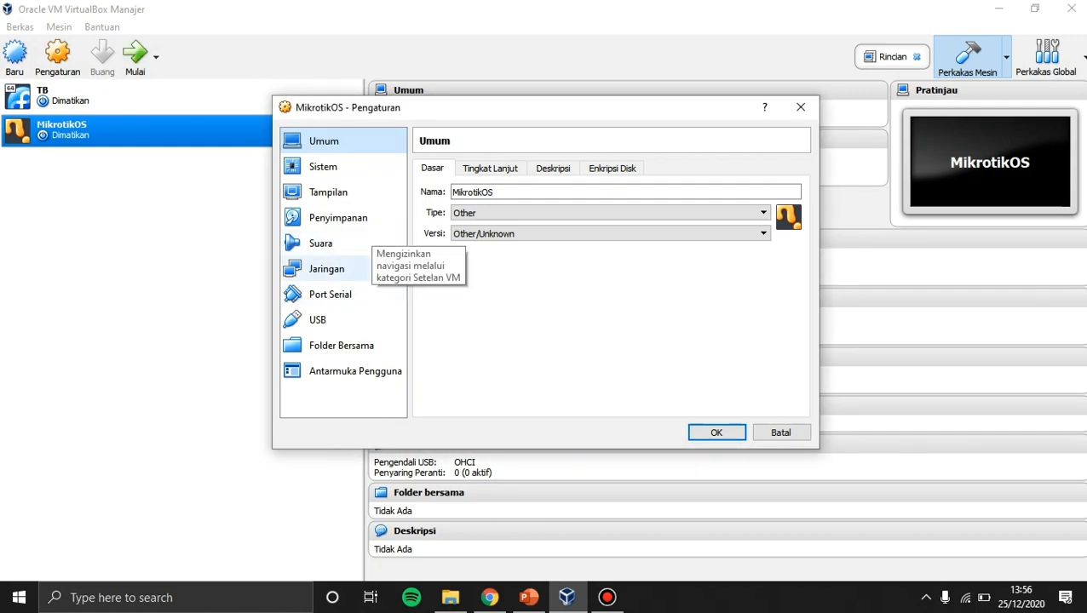
click(338, 218)
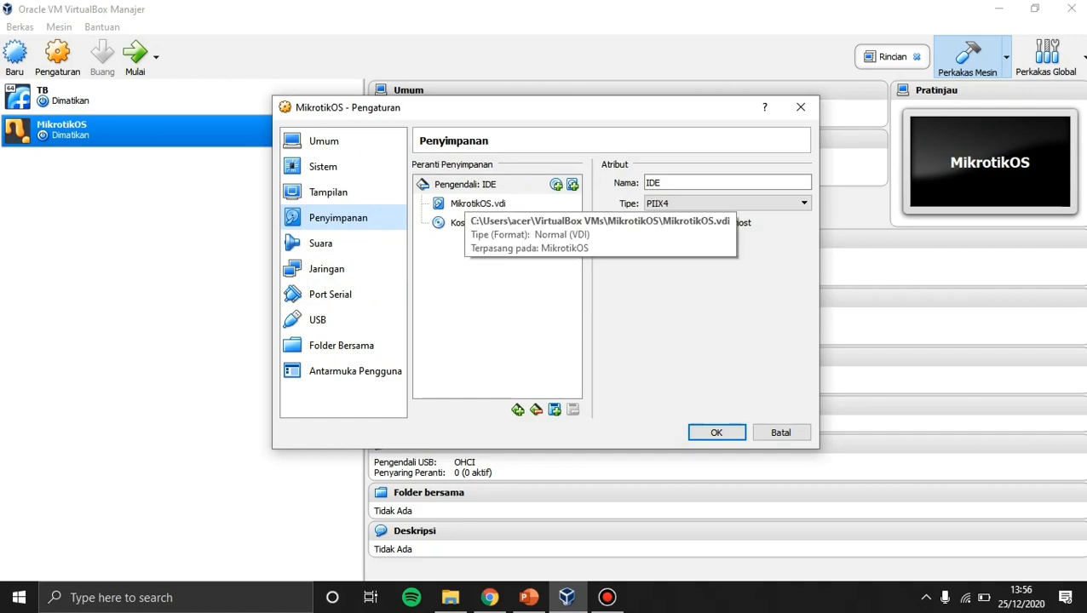
click(466, 223)
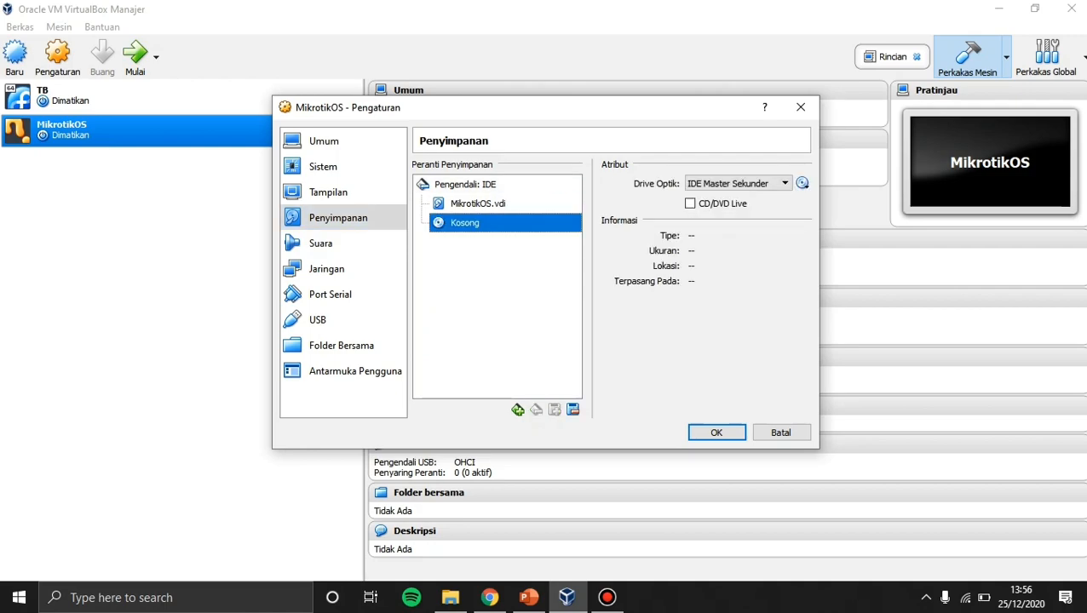
click(802, 183)
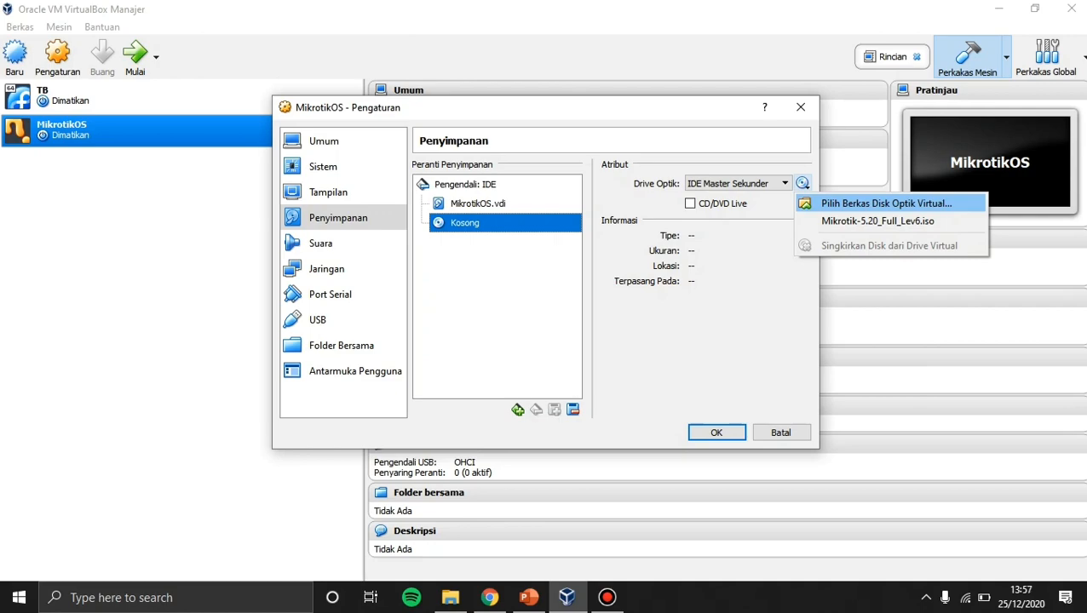
click(803, 183)
click(478, 204)
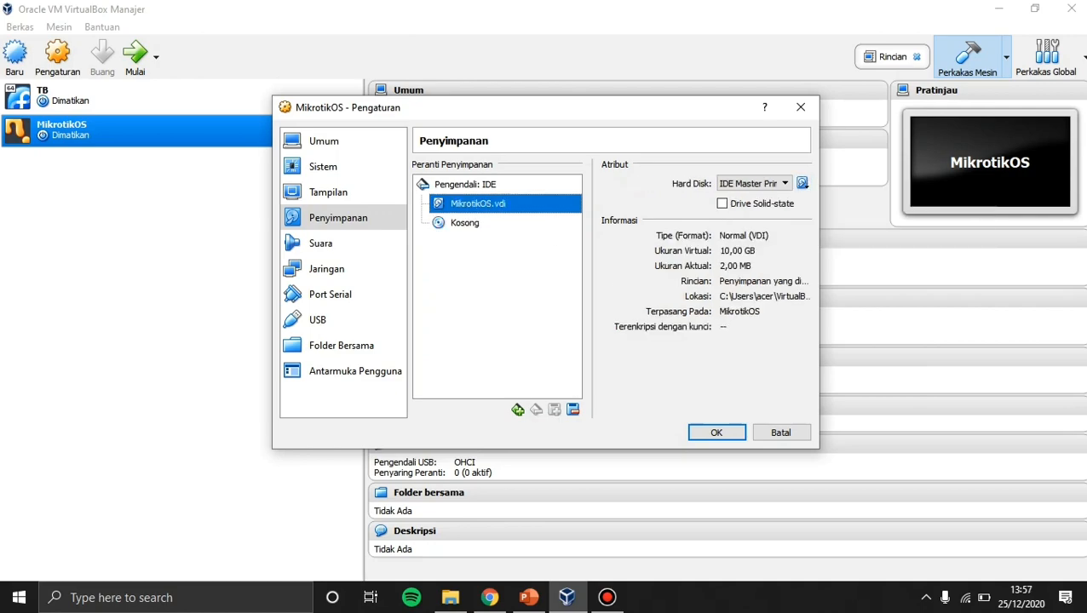
click(716, 432)
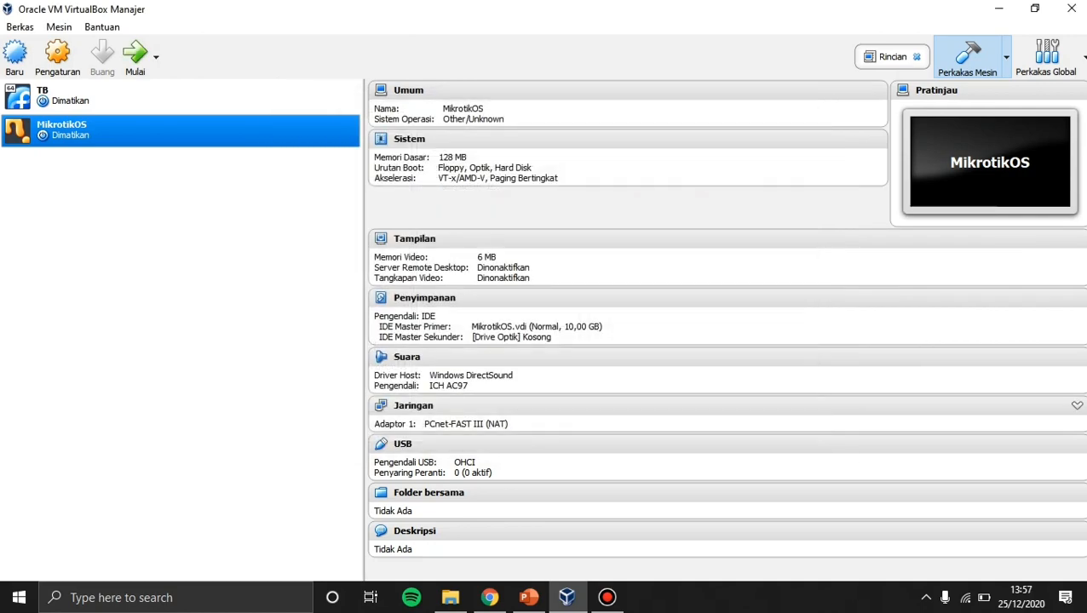
Set Adapter 1 to Bridged Adapter with promiscuous mode Ijinkan Semua.
click(58, 58)
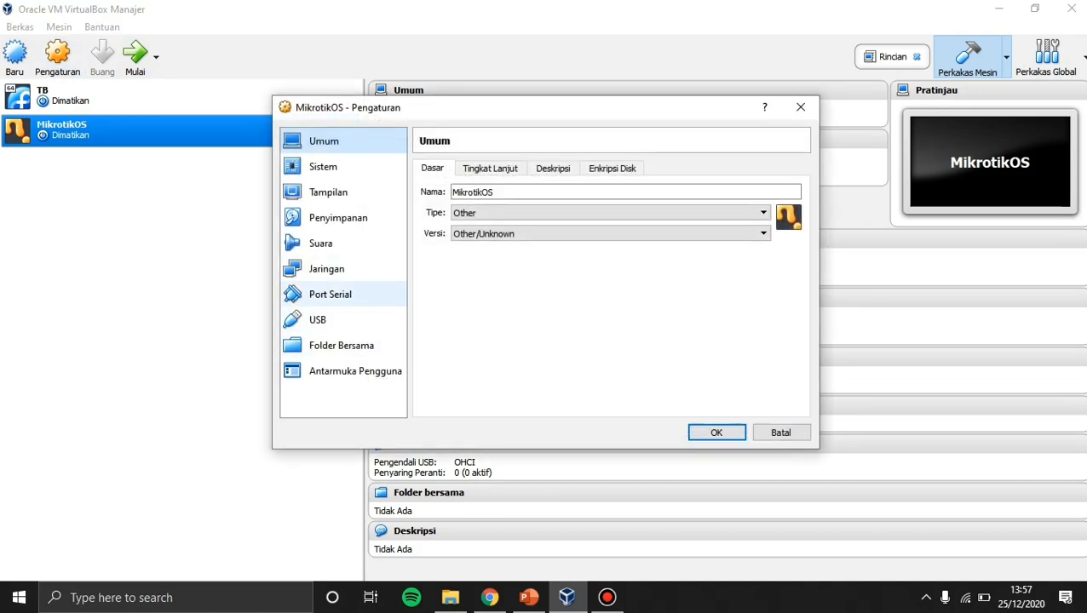
click(326, 268)
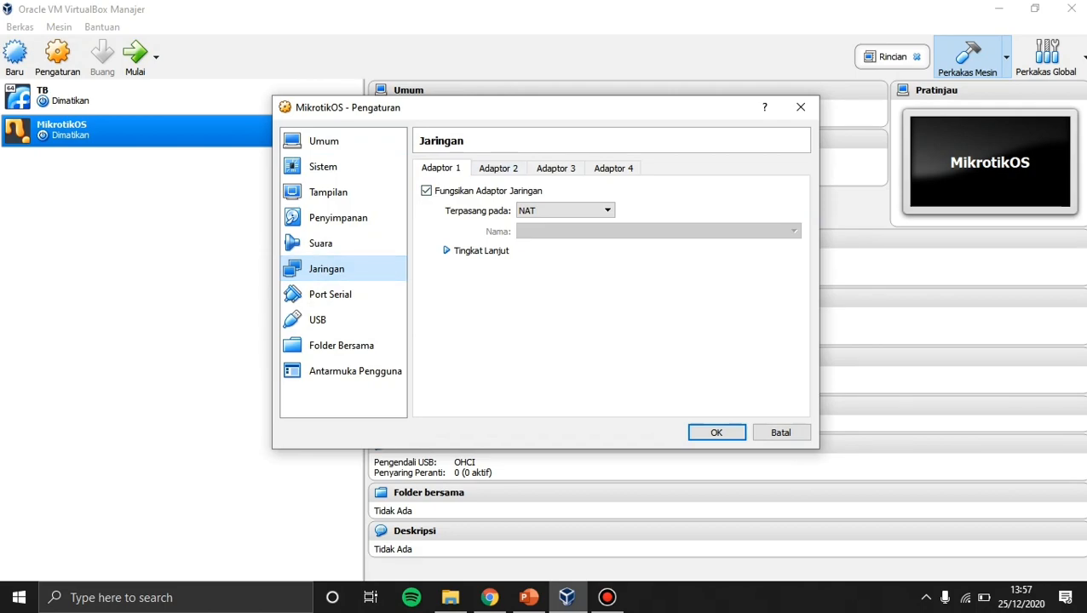
click(498, 168)
click(441, 167)
click(565, 210)
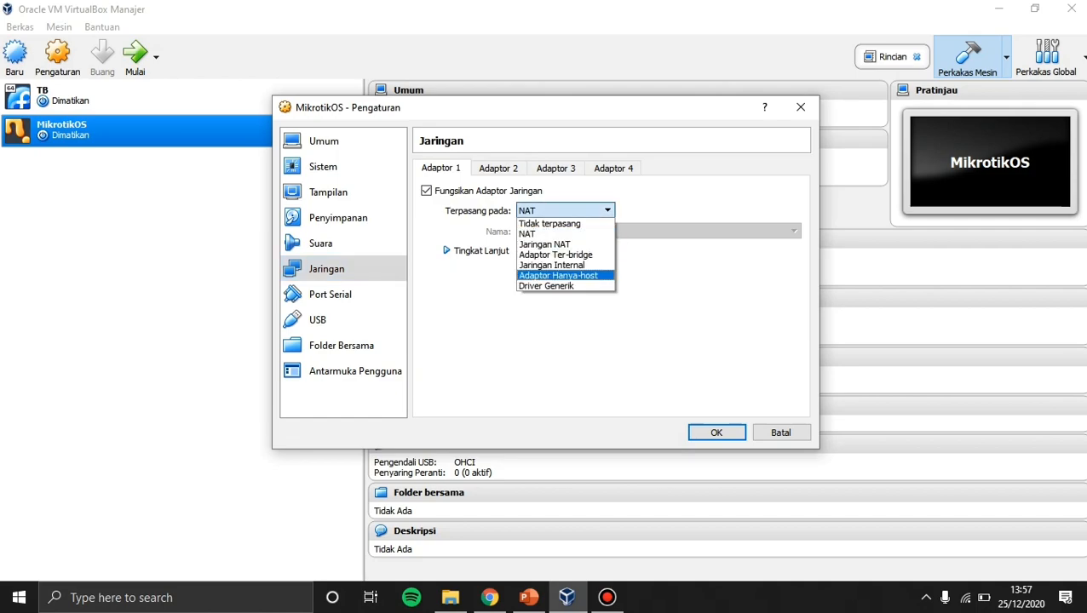
click(555, 255)
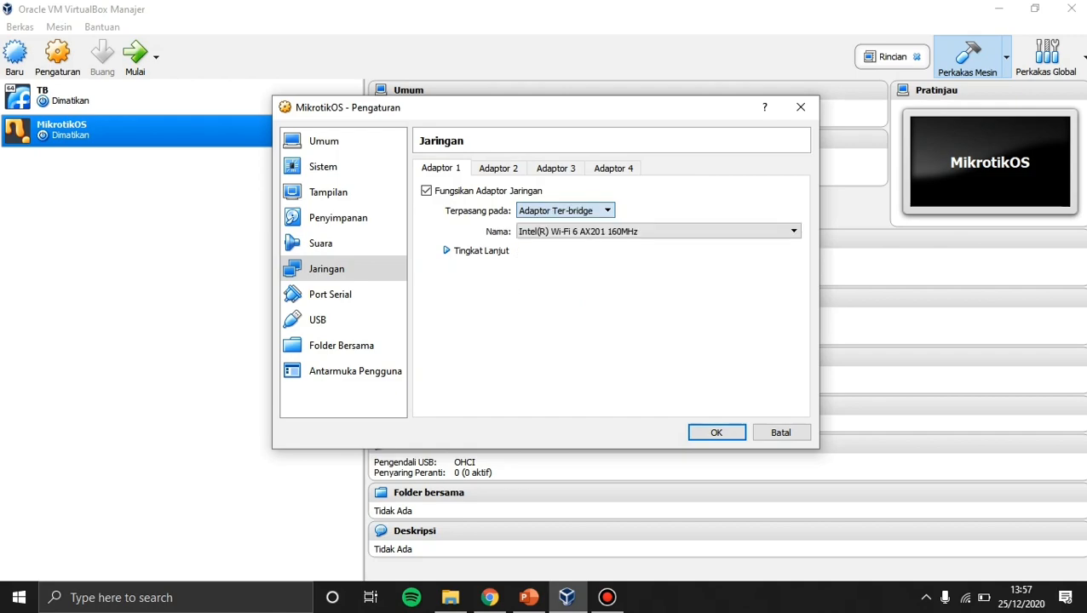
click(446, 250)
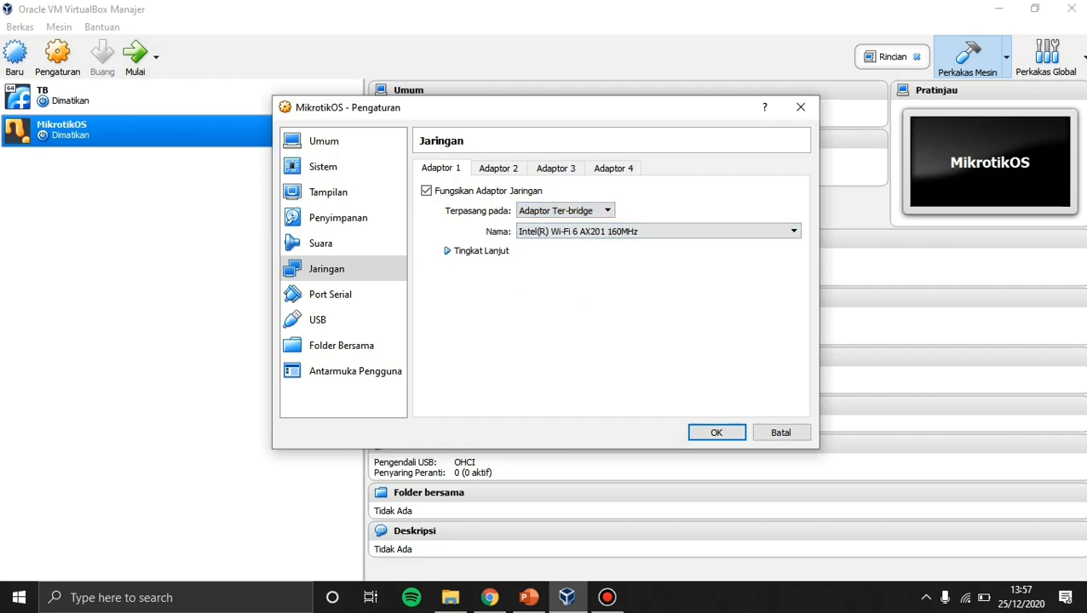
click(660, 291)
click(660, 323)
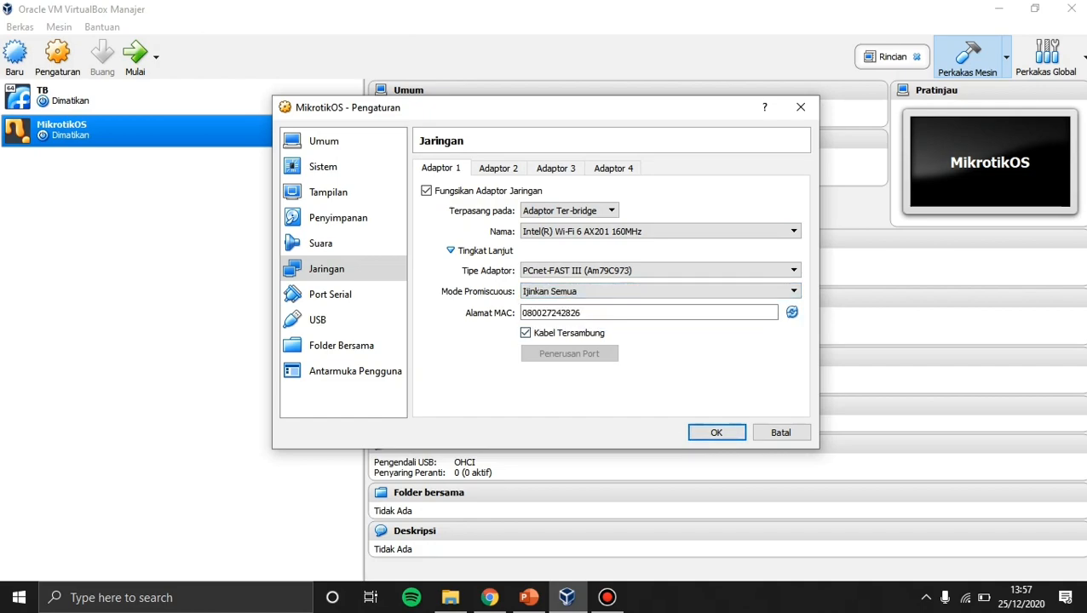
Enable Adapter 2 as host-only with promiscuous mode Ijinkan Semua, save, and start the VM.
click(477, 167)
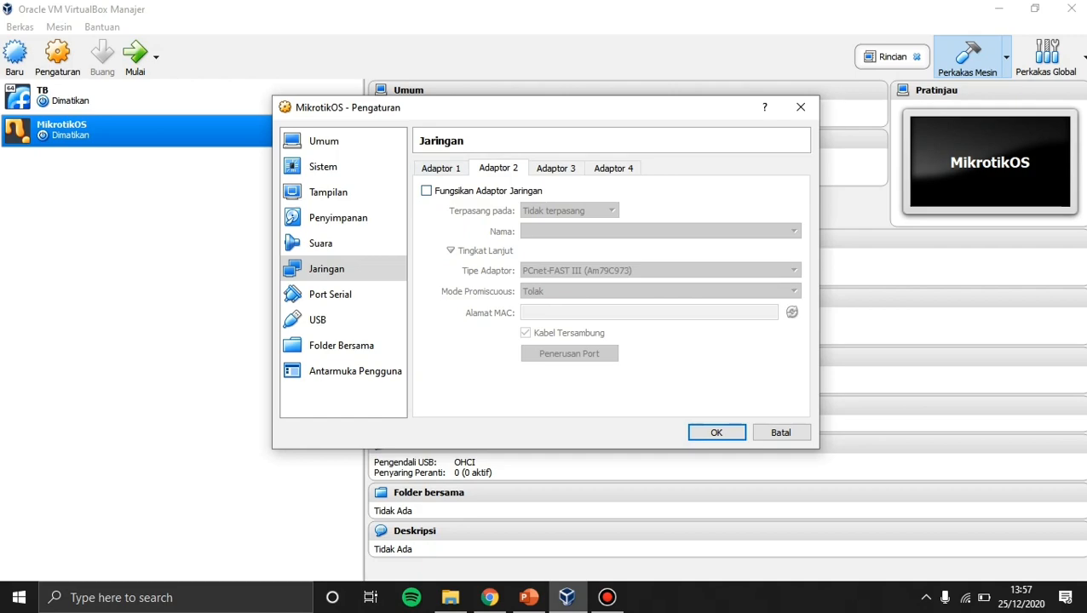
click(427, 191)
click(568, 210)
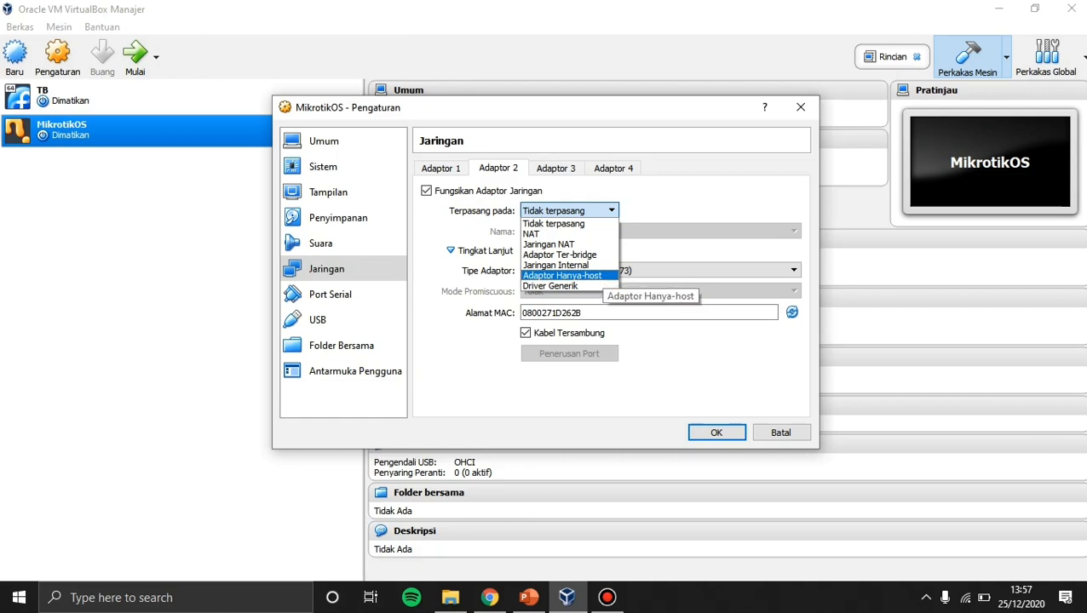
click(599, 275)
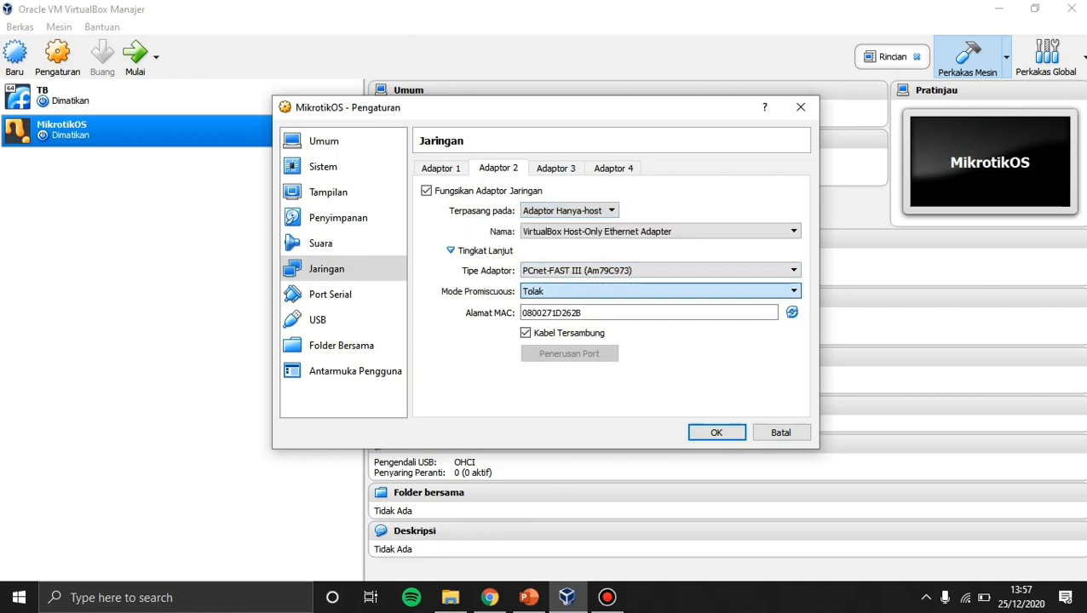
click(562, 325)
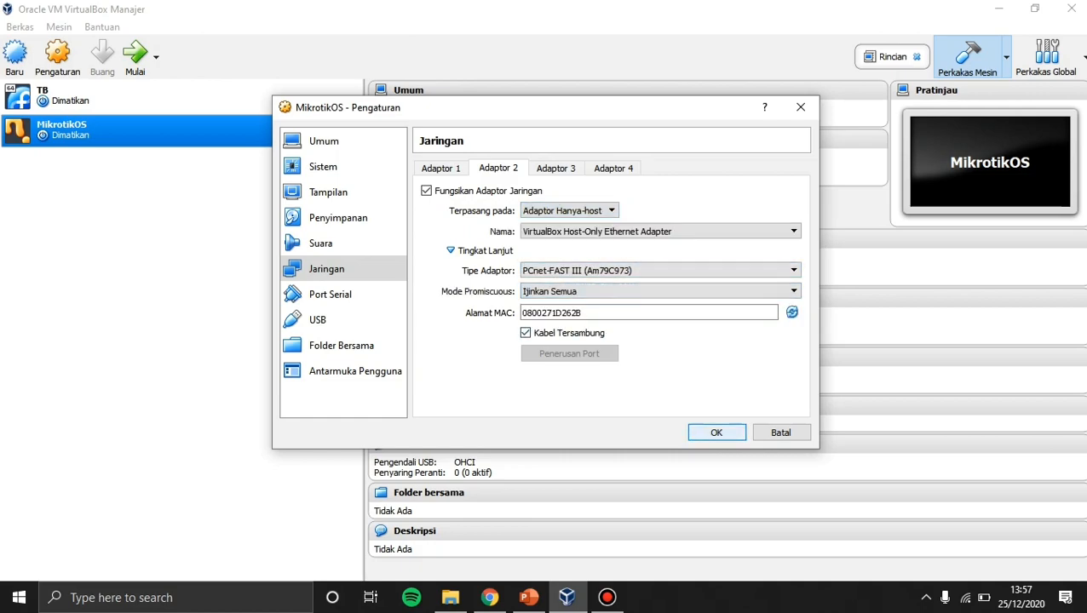
click(716, 433)
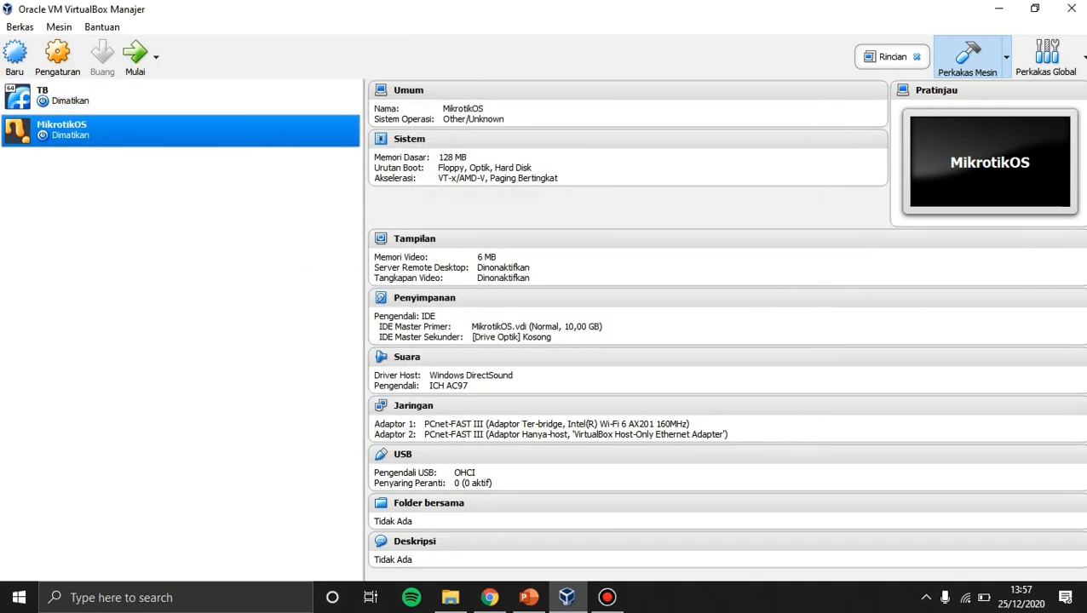
click(136, 57)
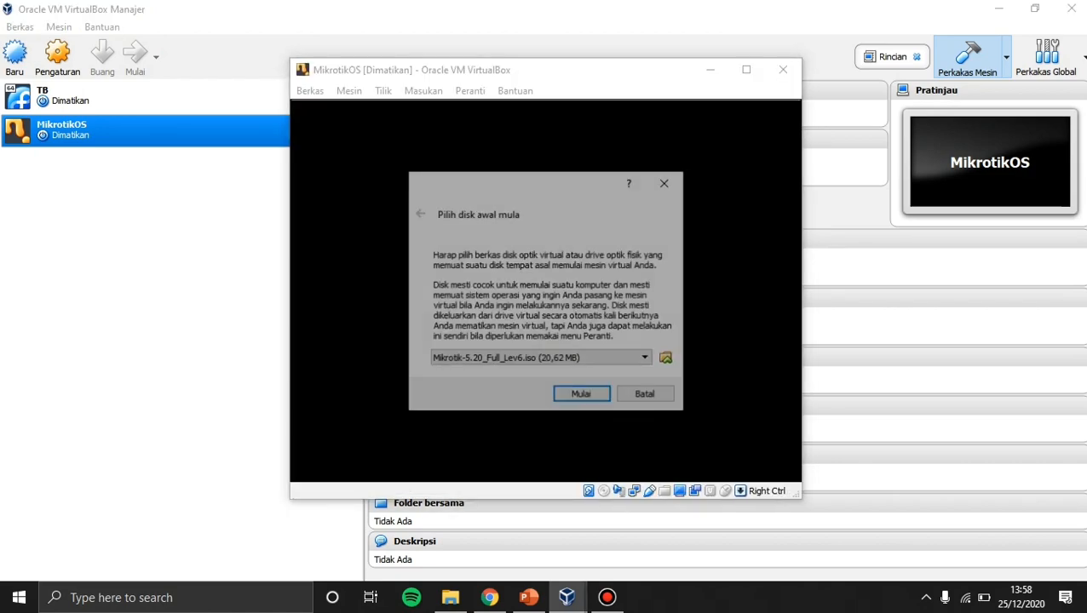
Boot the VM from Mikrotik-5.20_Full_Lev6.iso and select all packages in the installer.
click(562, 360)
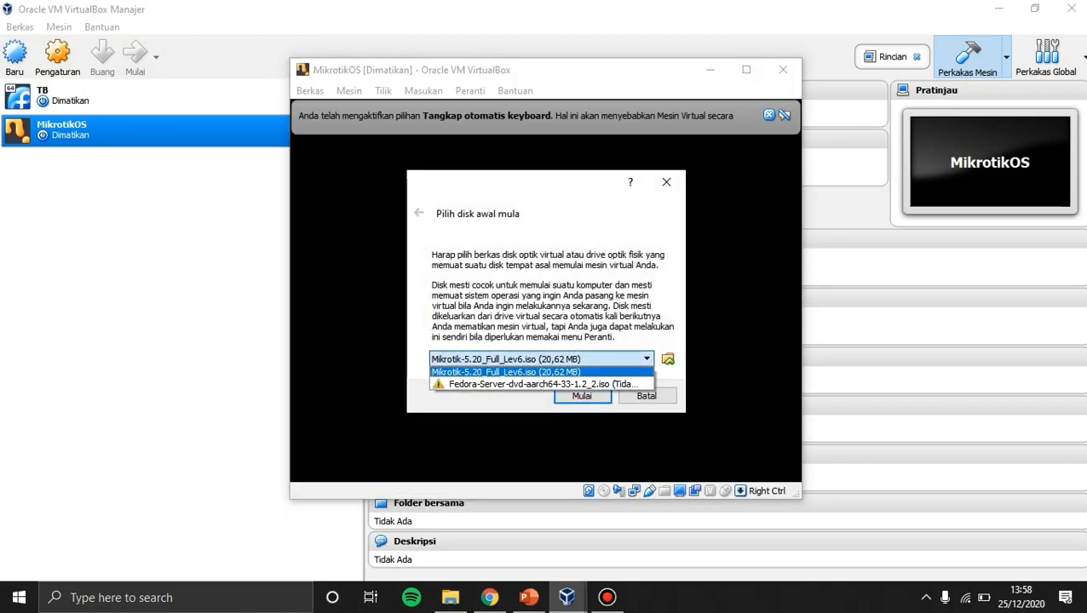
click(562, 372)
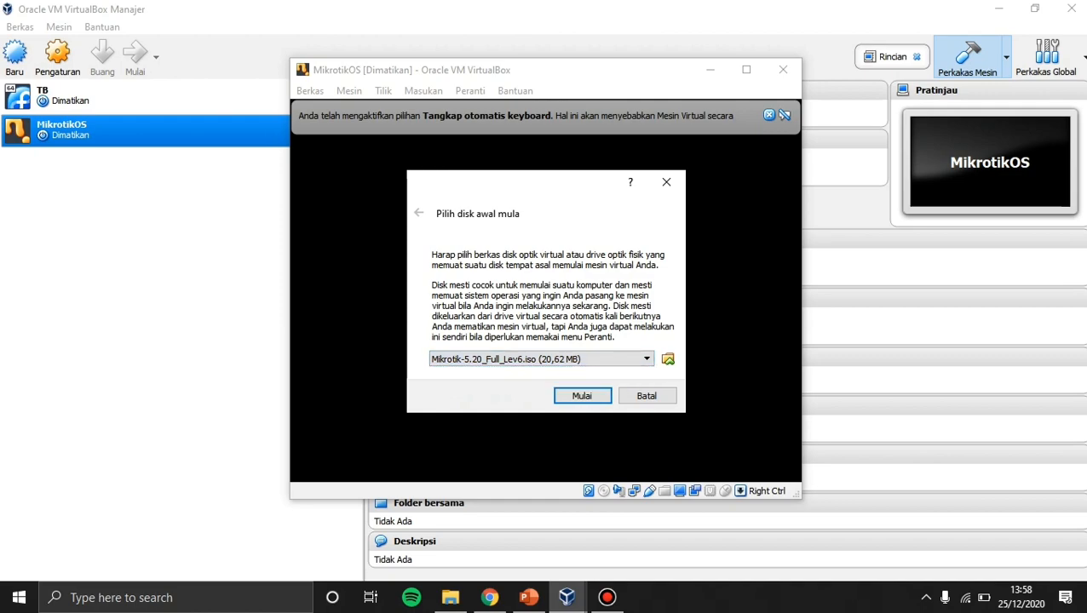
click(582, 396)
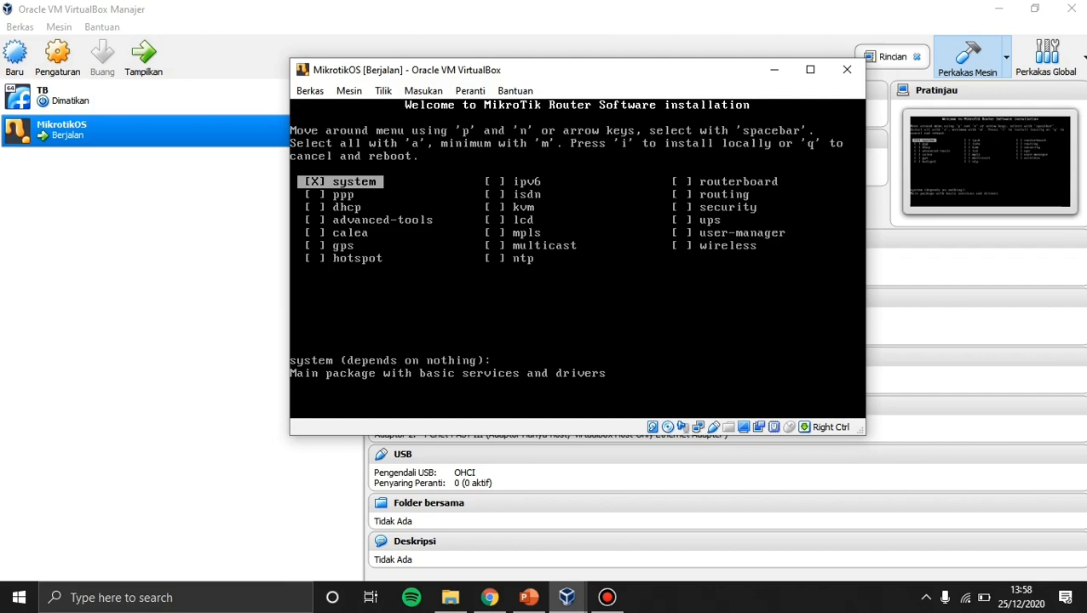
key(a)
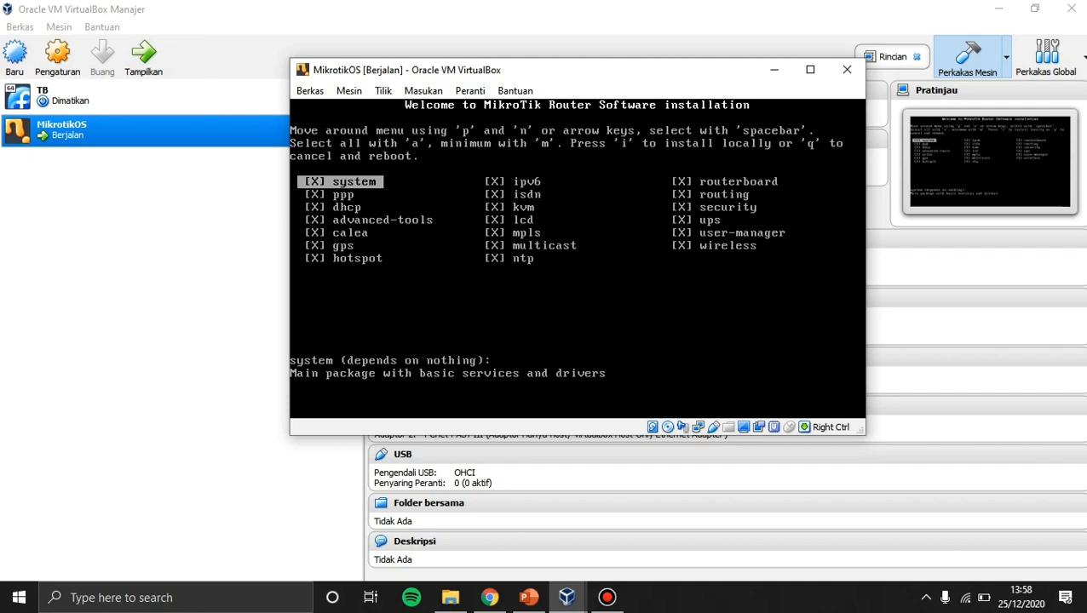
Install the selected packages, answering n to keep old configuration and y to continue.
key(Control_R)
key(i)
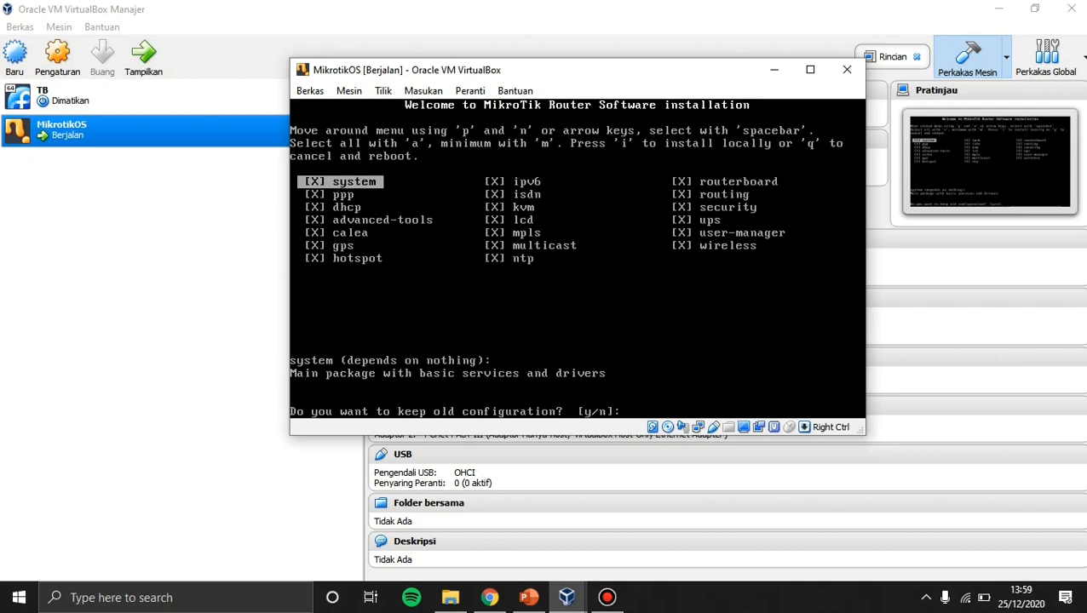
text(n]:)
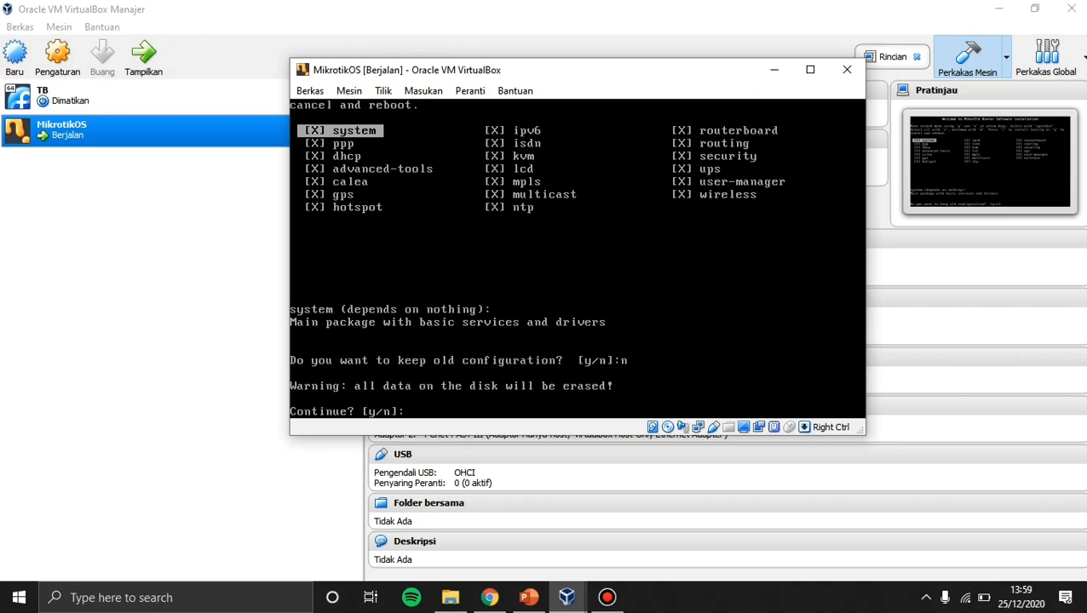
text(y)
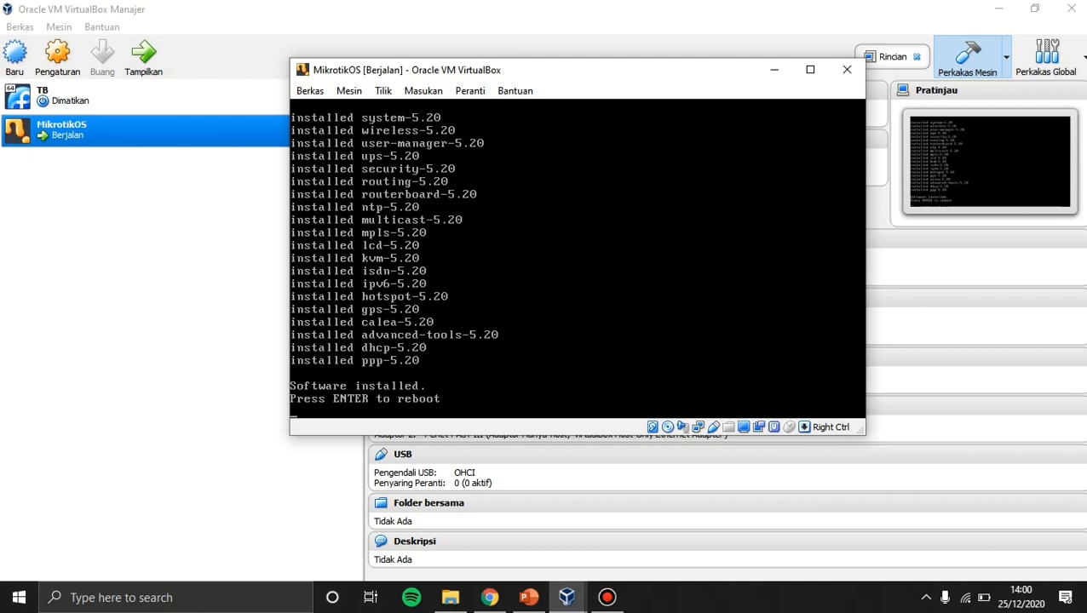
Handle the ISO in the optical drive menu, reboot the router, and answer y to the disk check.
click(666, 427)
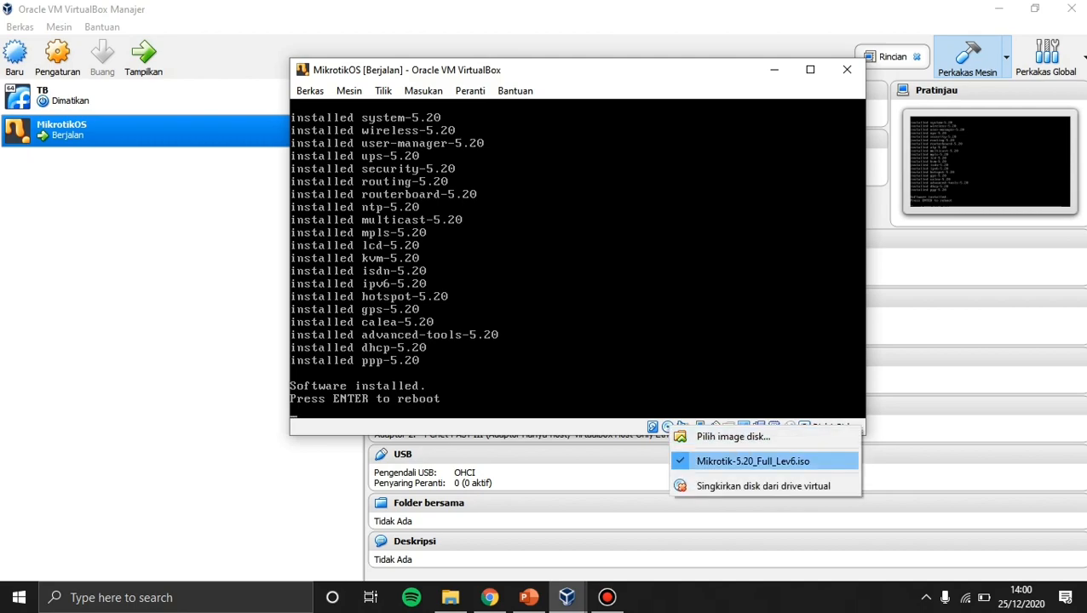
click(753, 461)
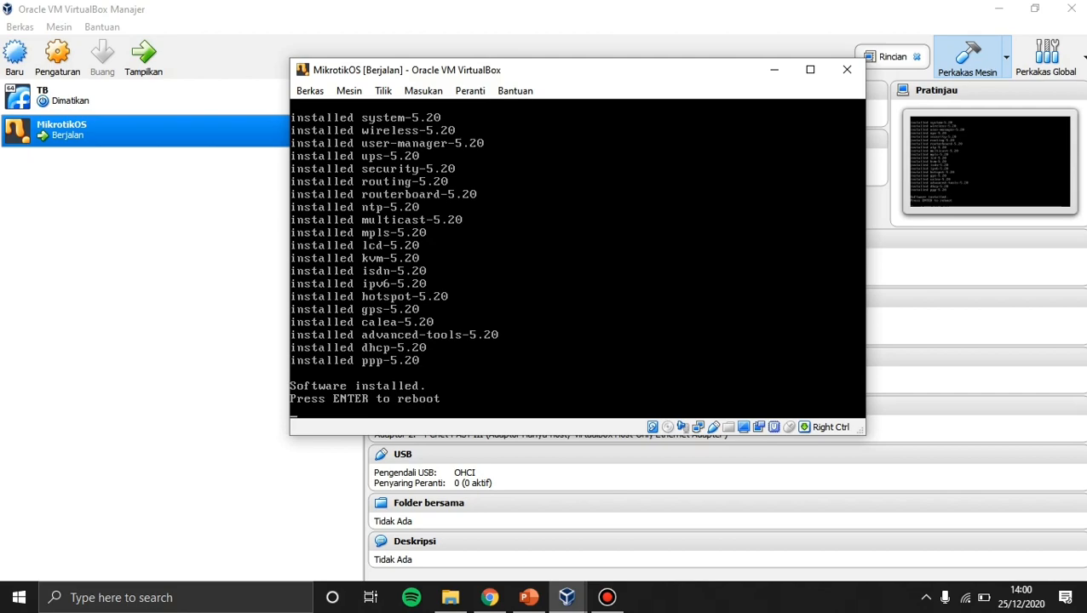
key(Return)
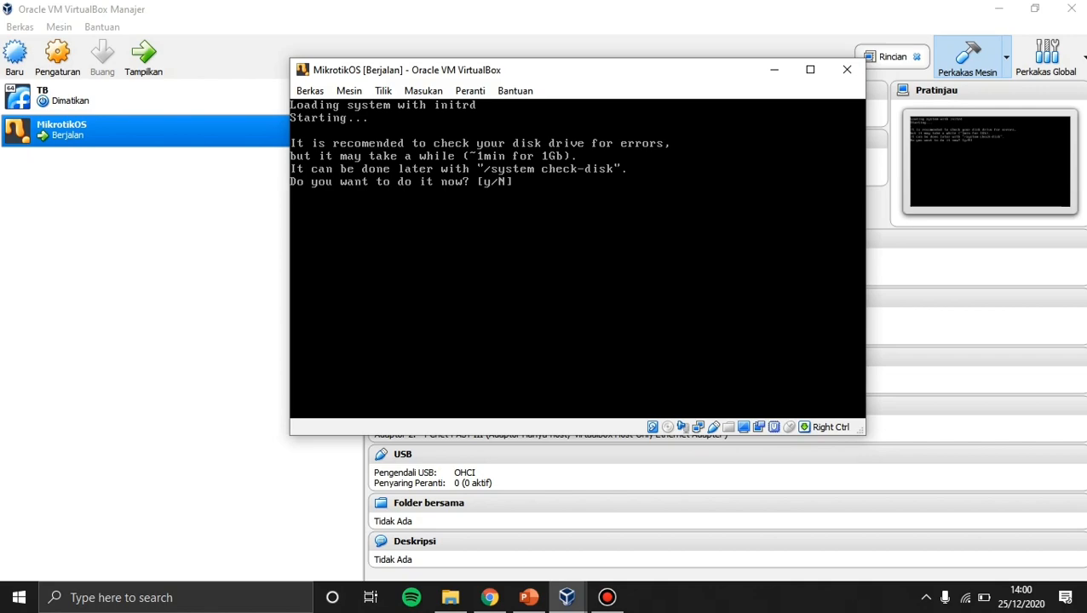
text(y)
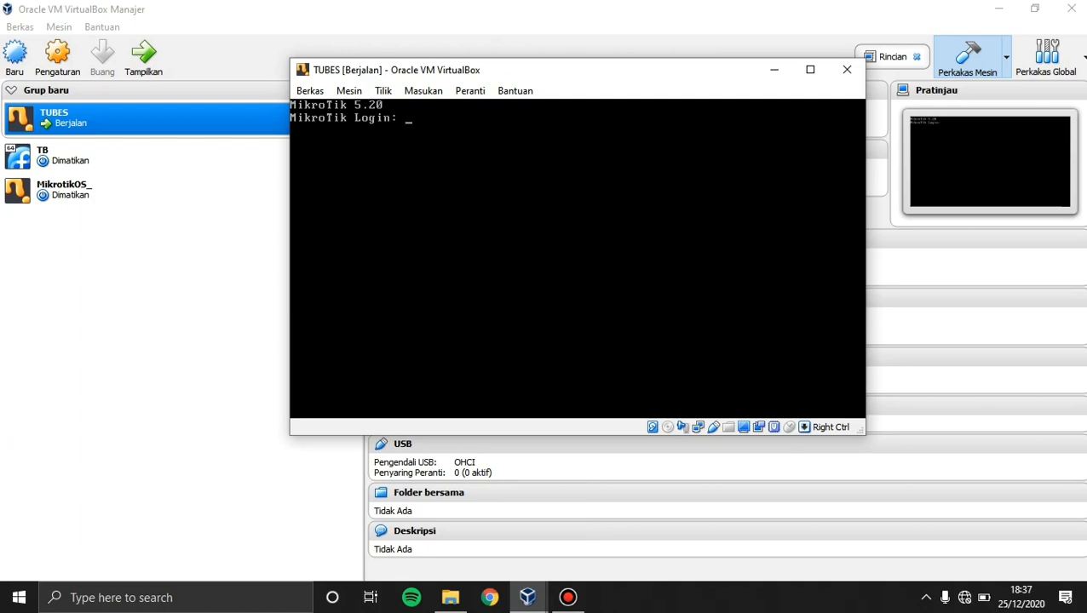
Log in as admin with an empty password and dismiss the software key notice.
text(a)
text(dmis)
key(BackSpace)
text(n)
key(Return)
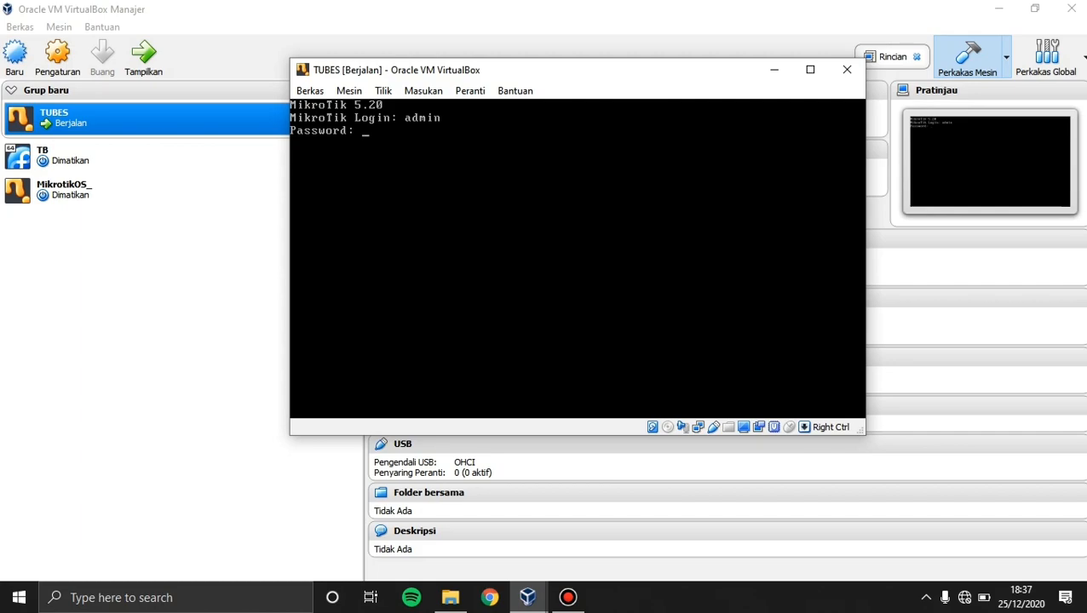
key(Return)
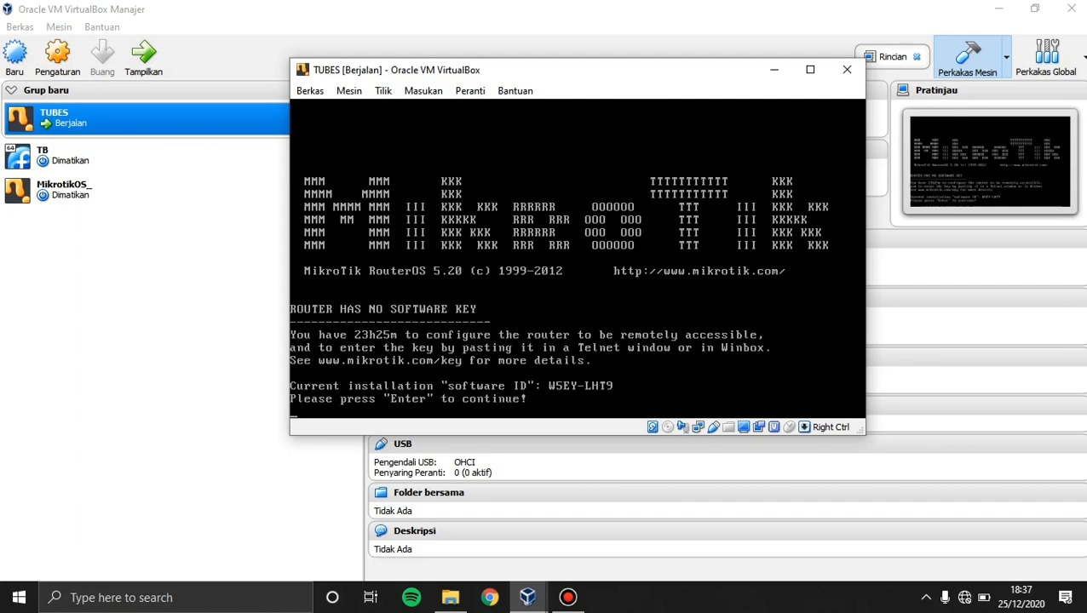
key(Return)
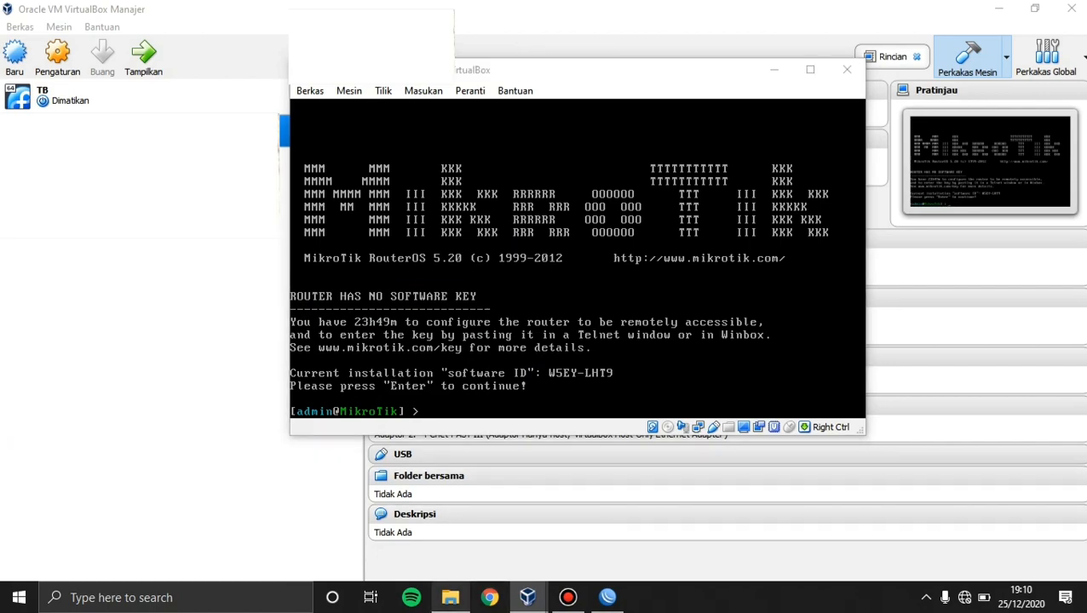
Bring up WinBox and connect to the discovered router 08:00:27:E6:ED:67.
click(449, 597)
click(607, 597)
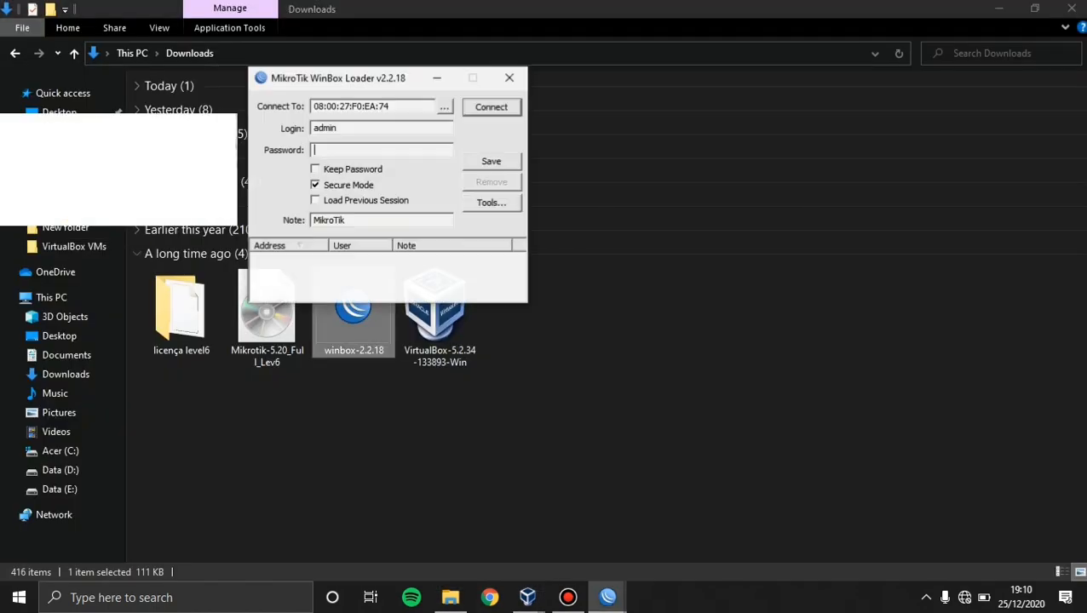
click(998, 8)
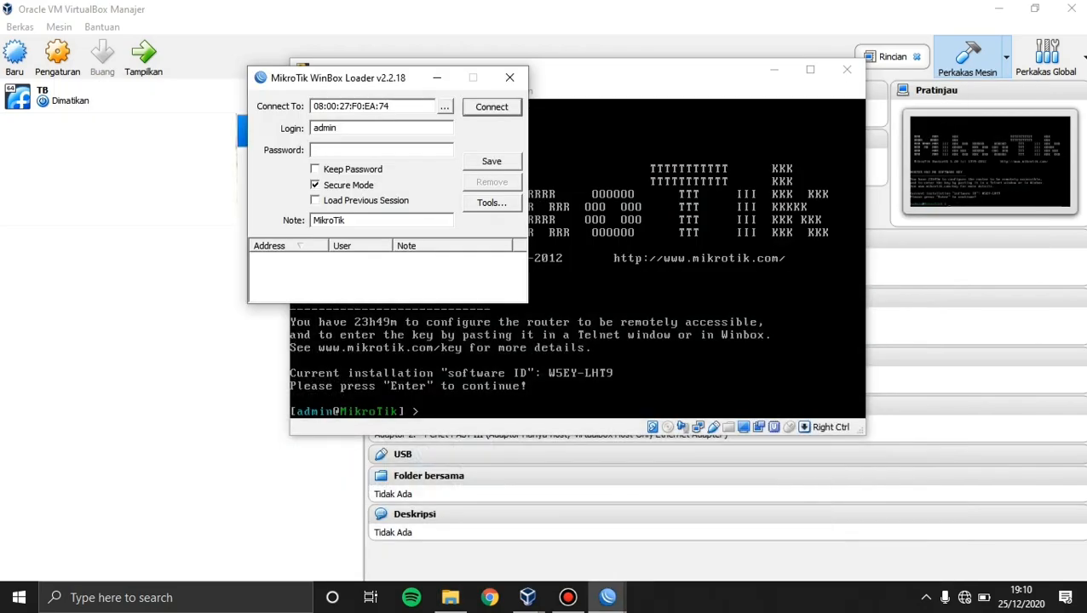
click(444, 105)
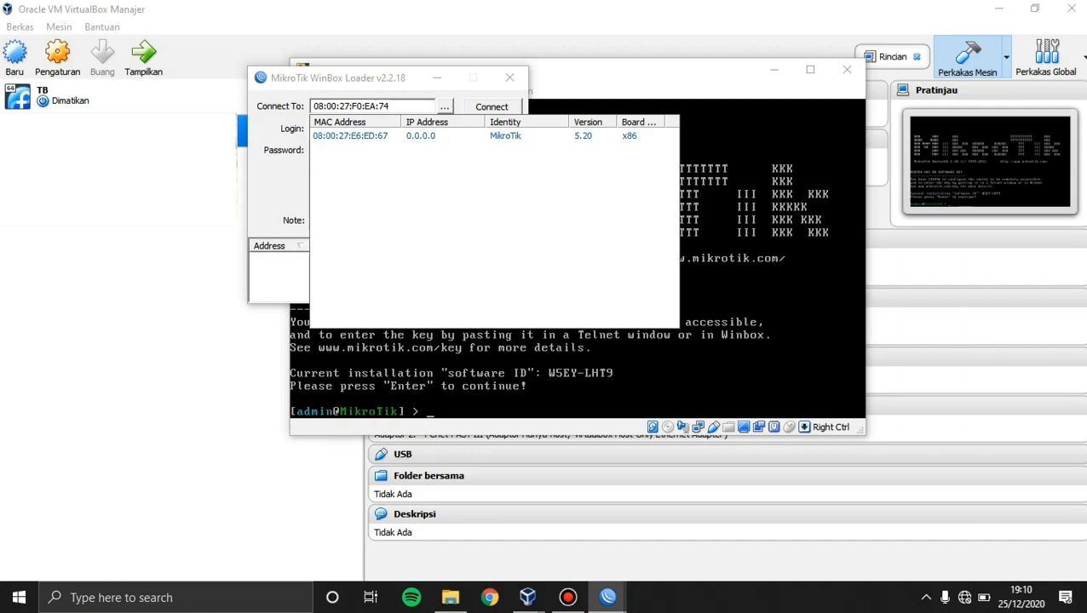
click(350, 137)
click(491, 106)
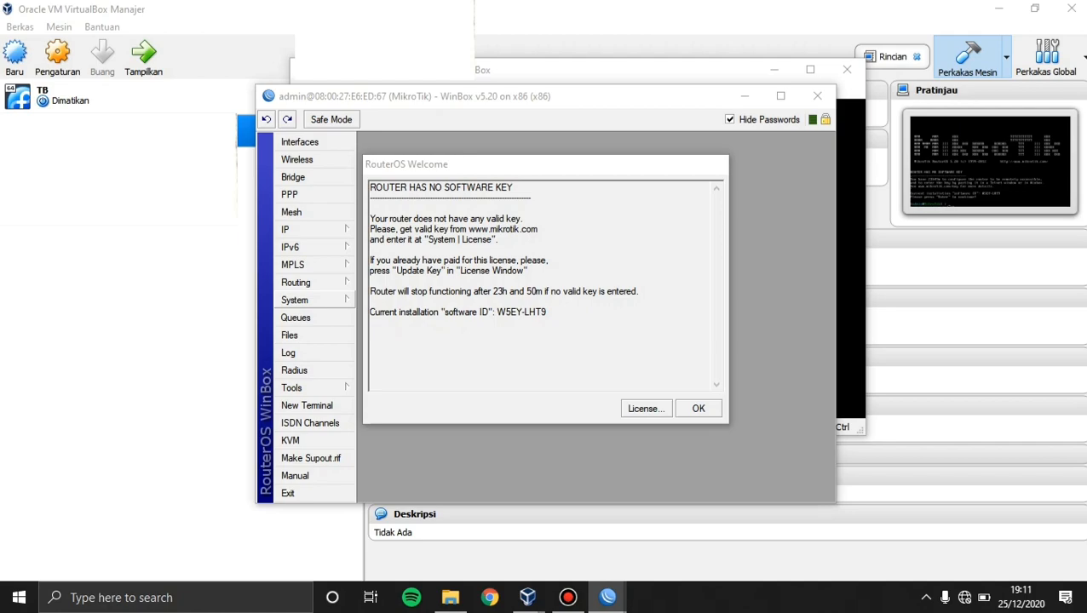
Open System > License and import the .KEY file from the licença level6 folder.
click(307, 300)
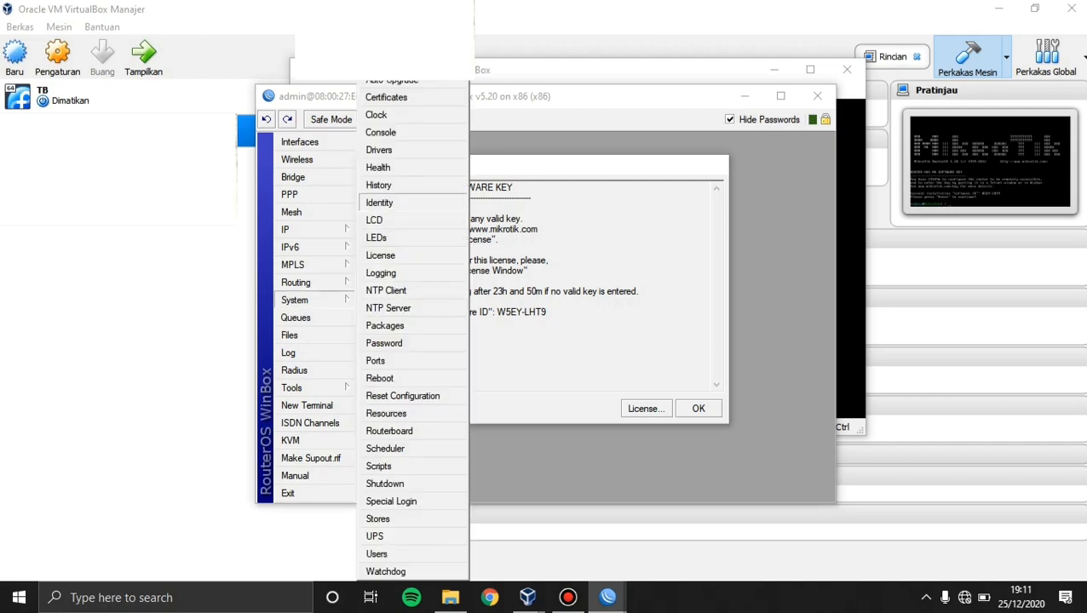
click(380, 255)
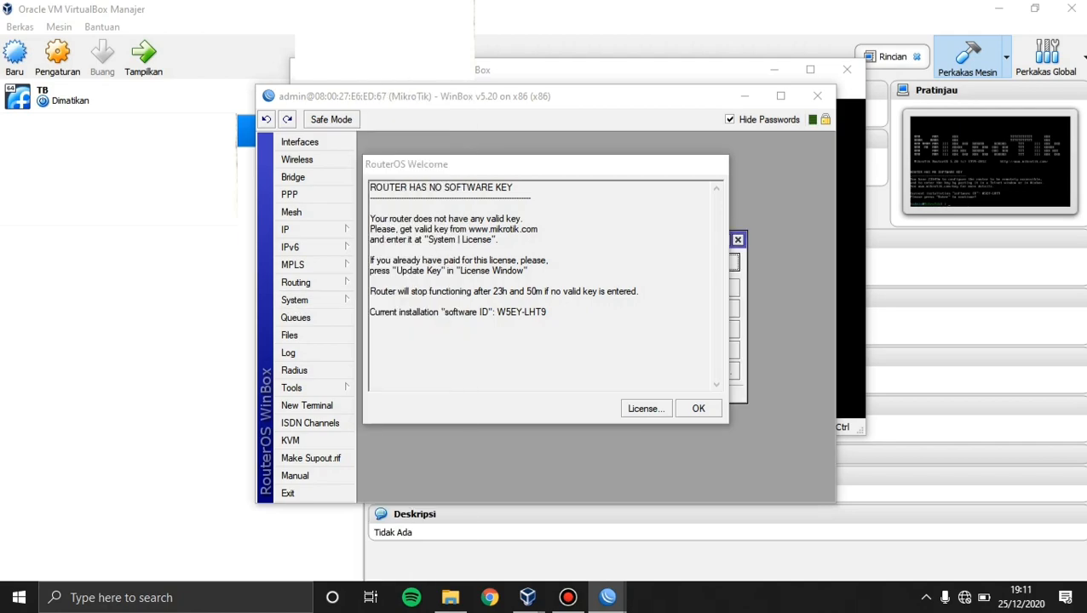
drag(659, 164, 678, 250)
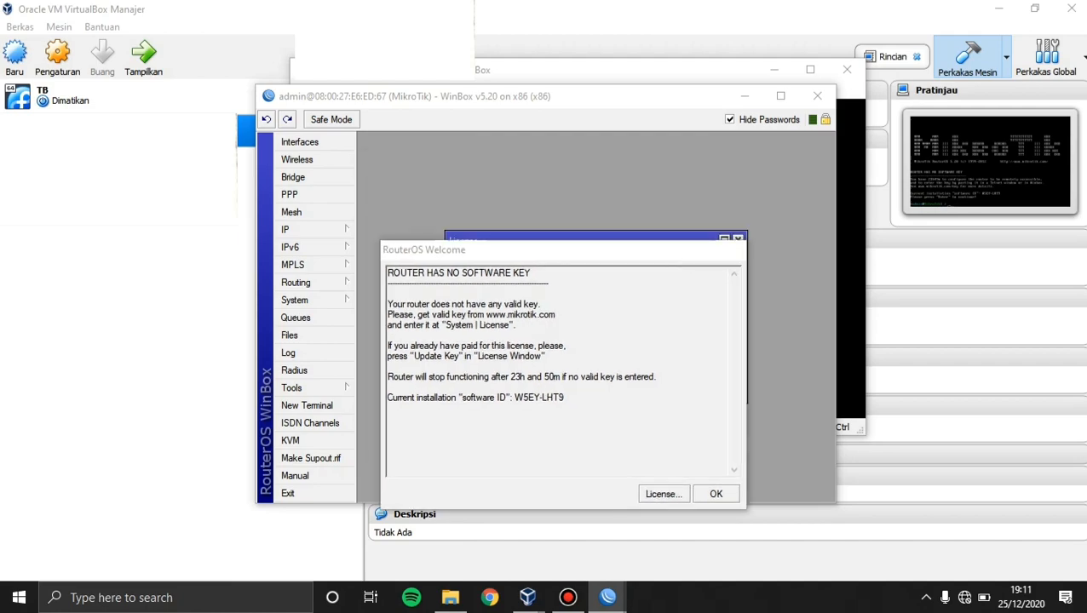
drag(596, 236, 567, 140)
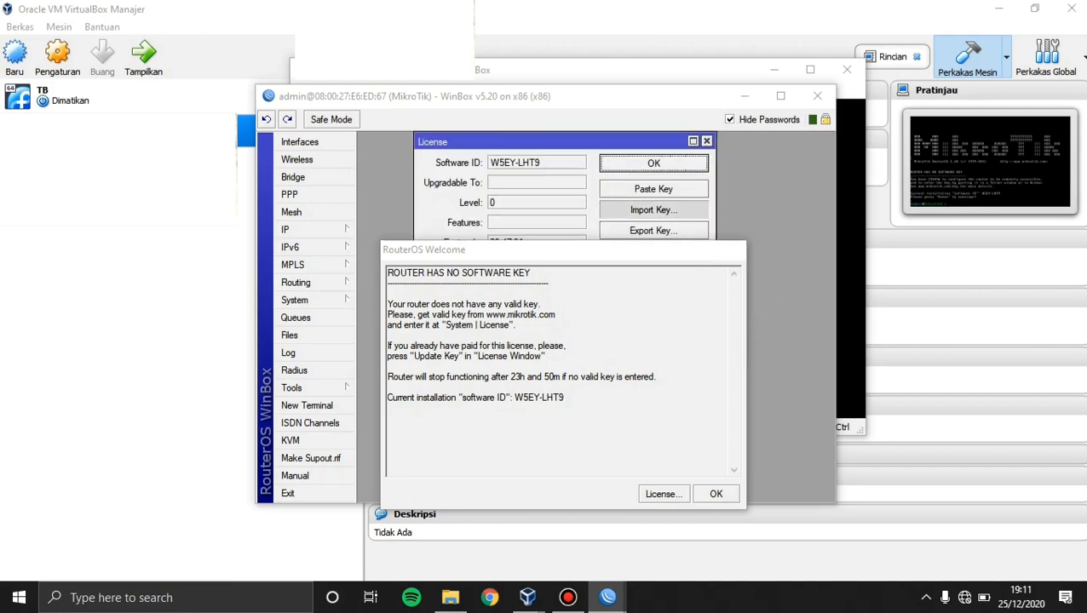
click(653, 209)
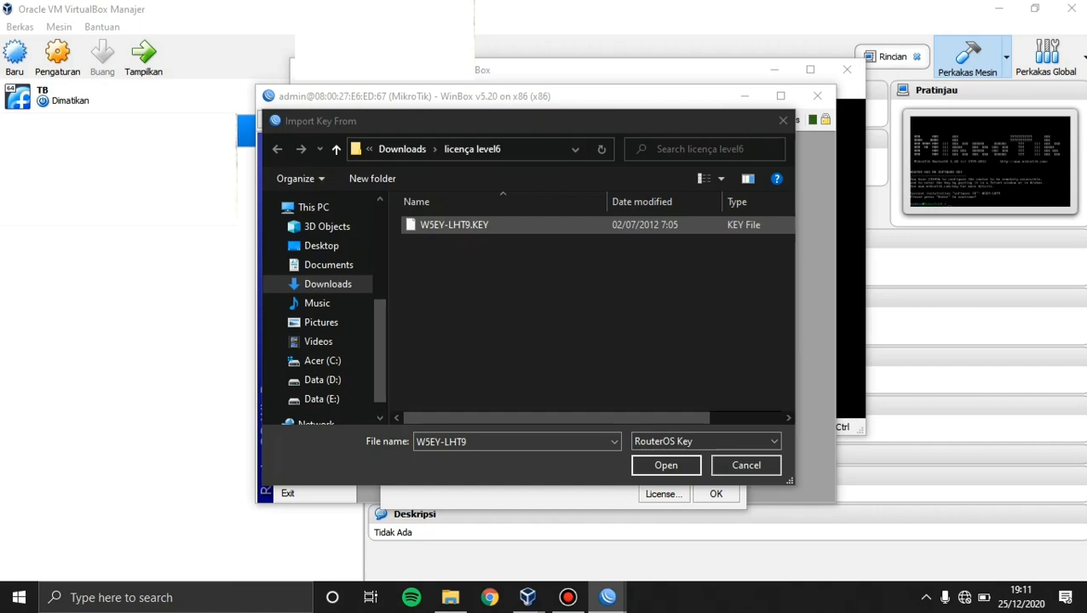
key(Return)
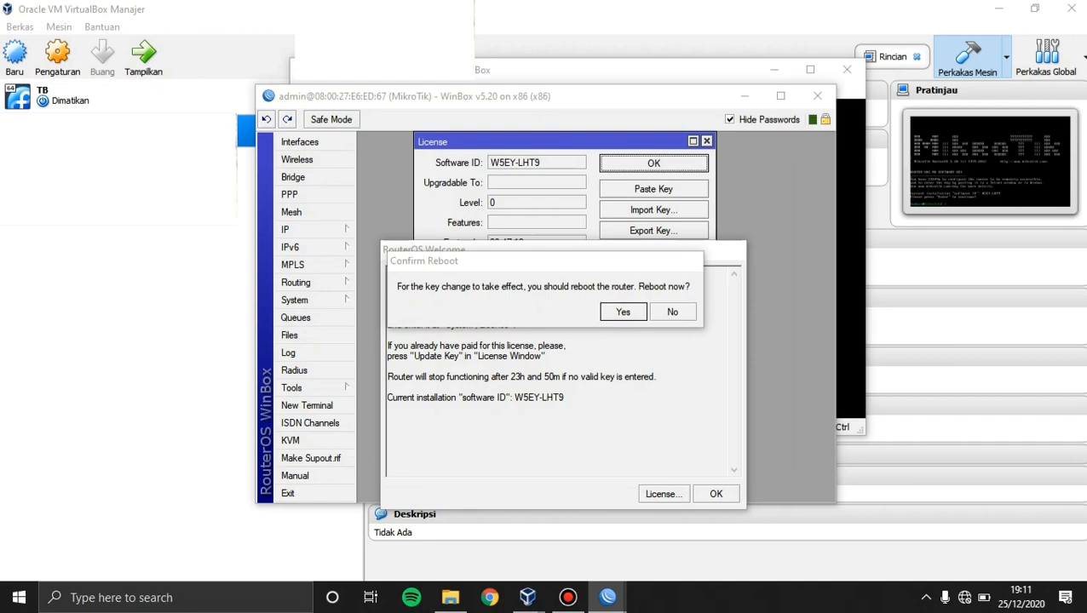
Relaunch winbox-2.2.18, reconnect to the router, maximize the window and open a terminal.
click(816, 97)
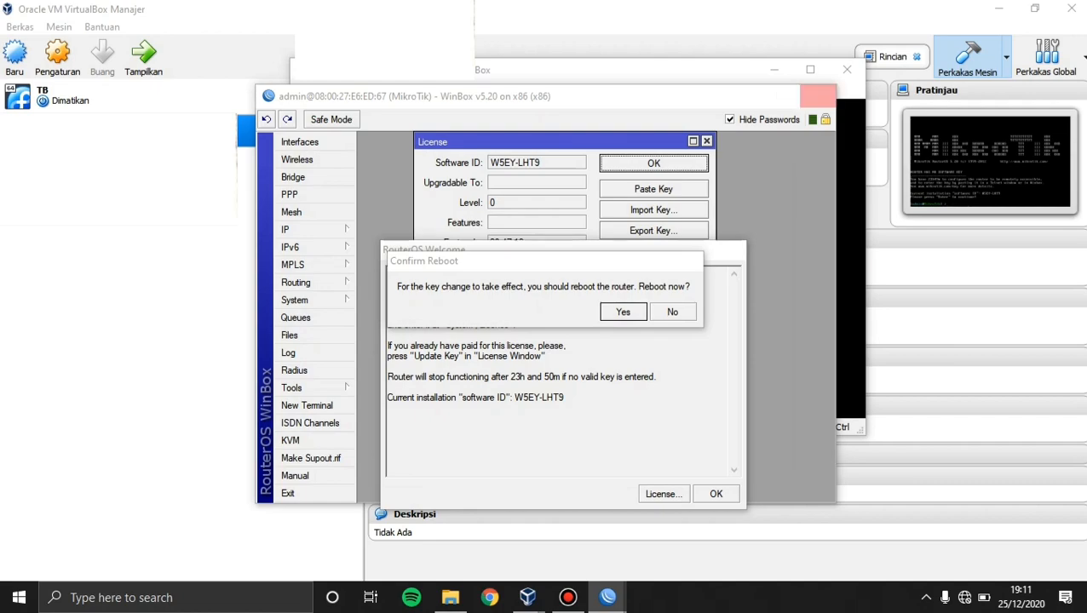
click(450, 597)
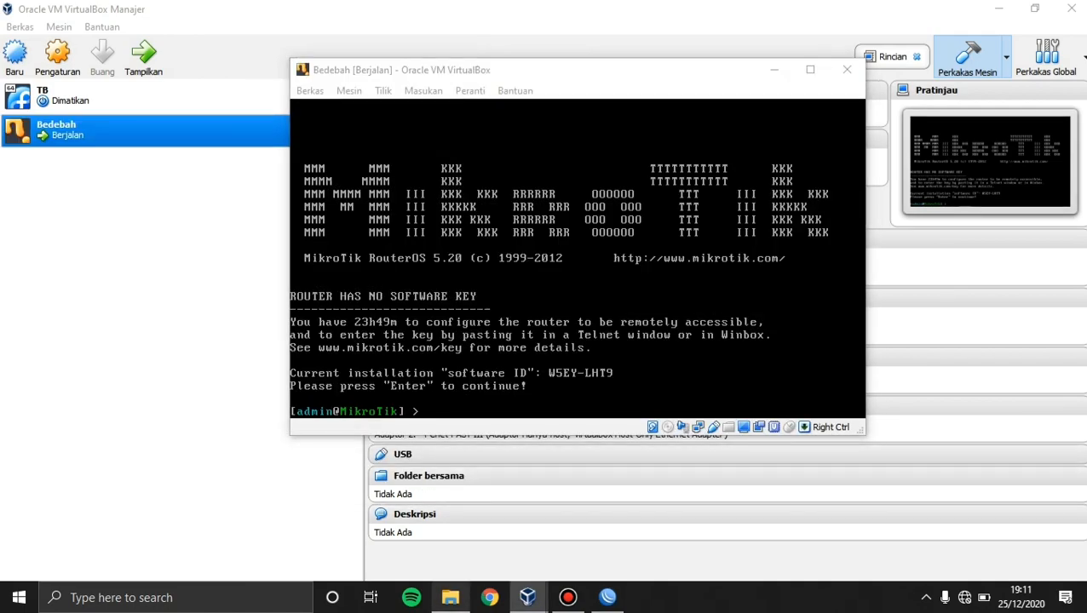
double_click(354, 315)
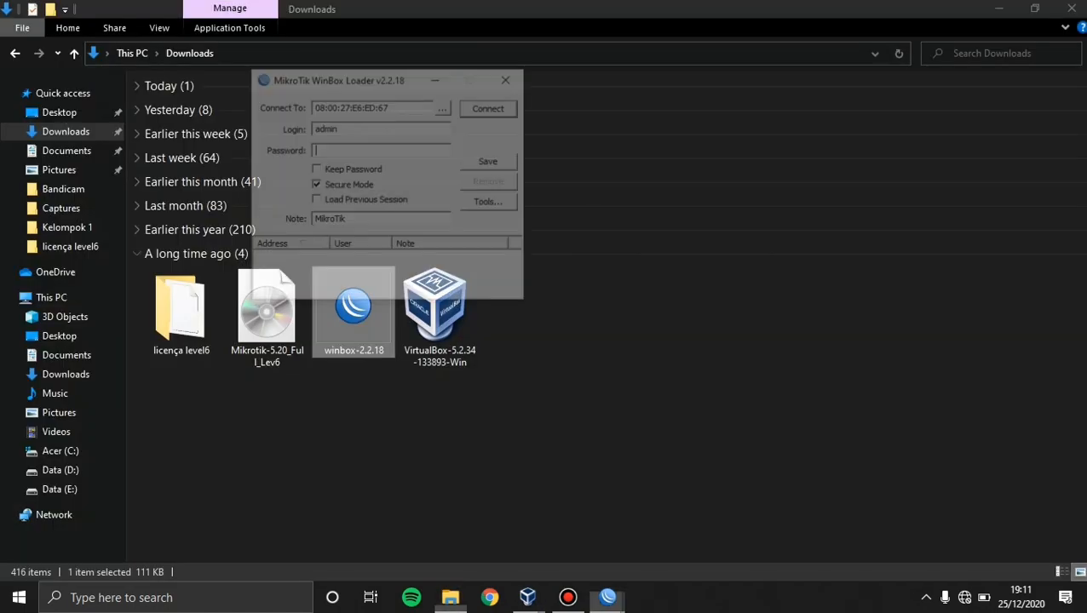
click(999, 9)
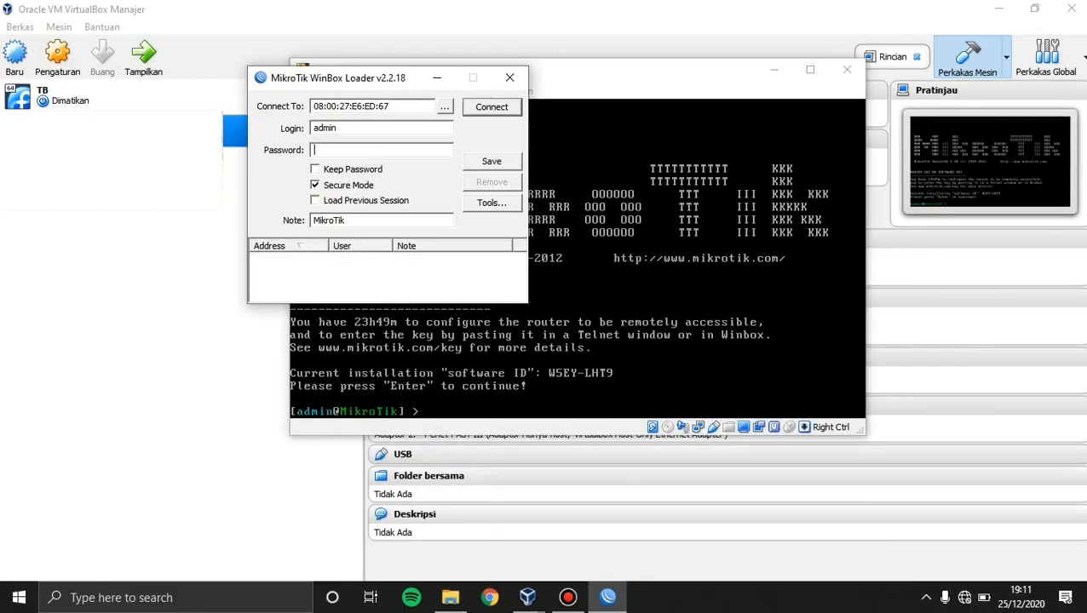
click(445, 107)
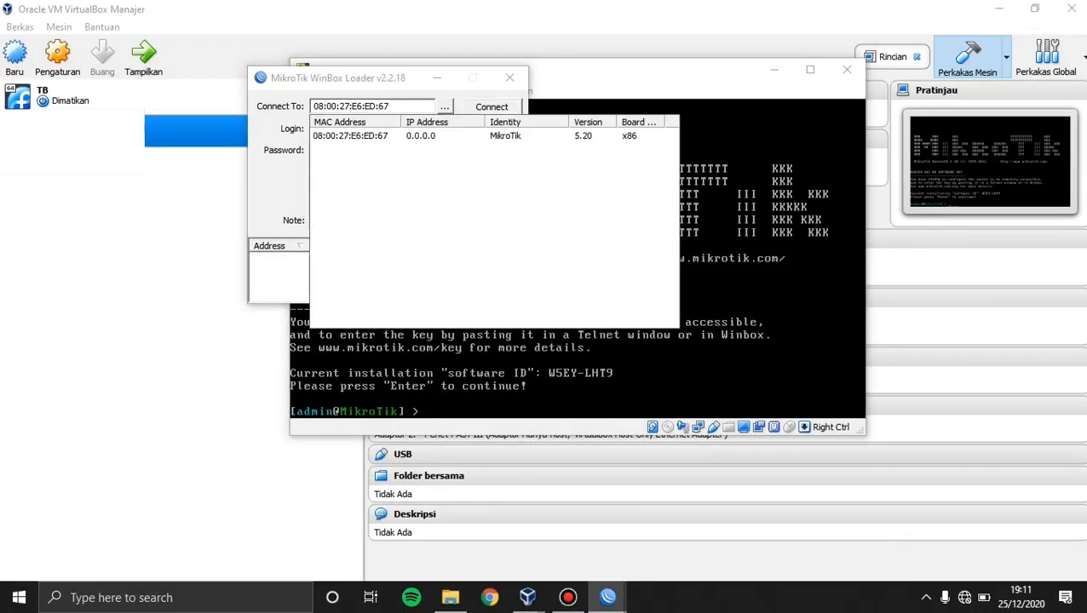
click(350, 136)
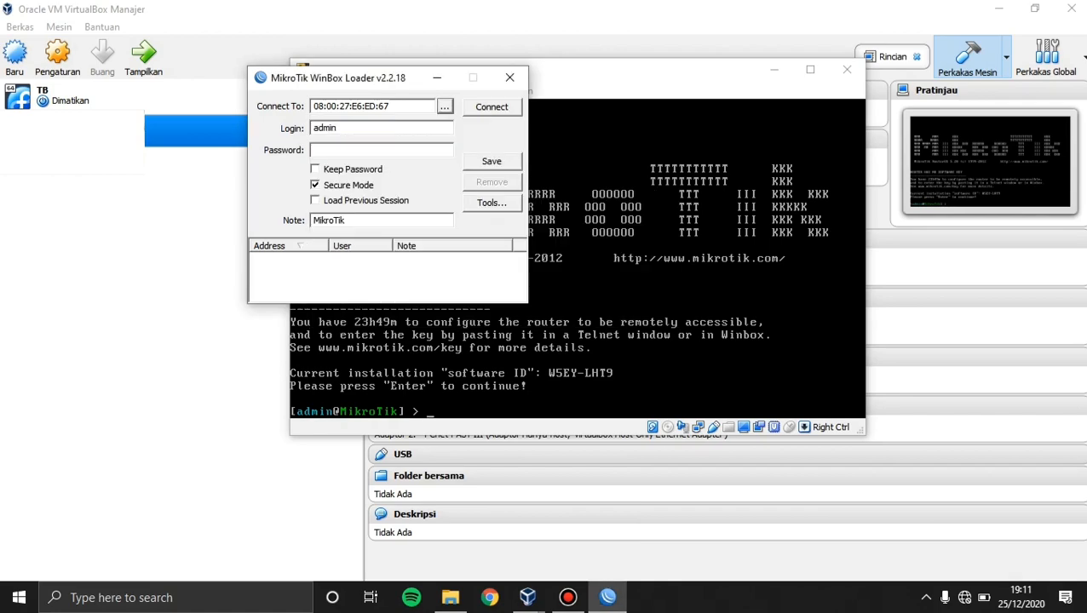
click(491, 107)
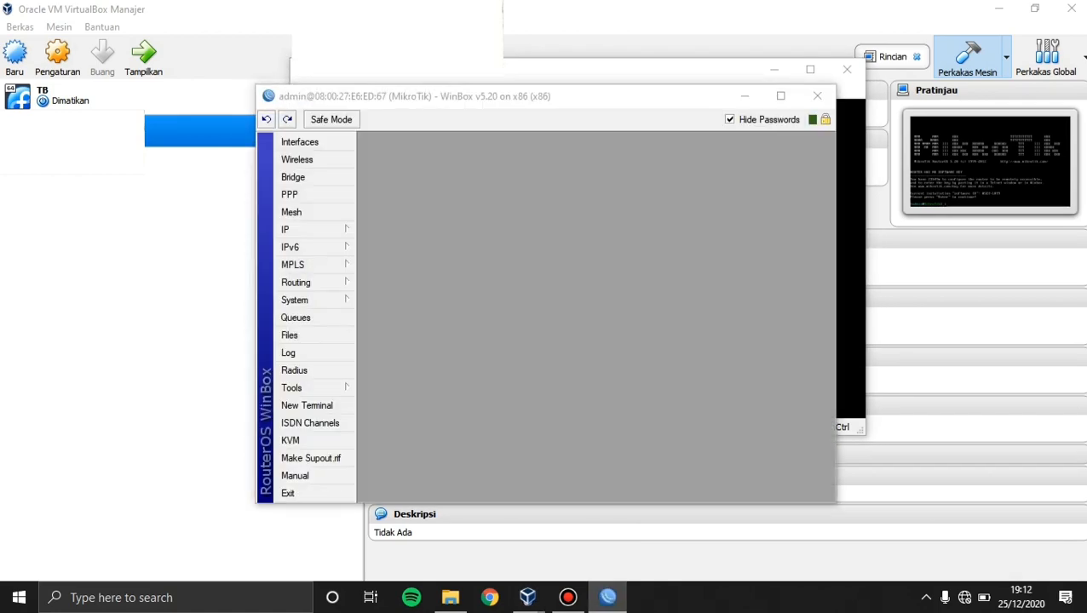
click(780, 95)
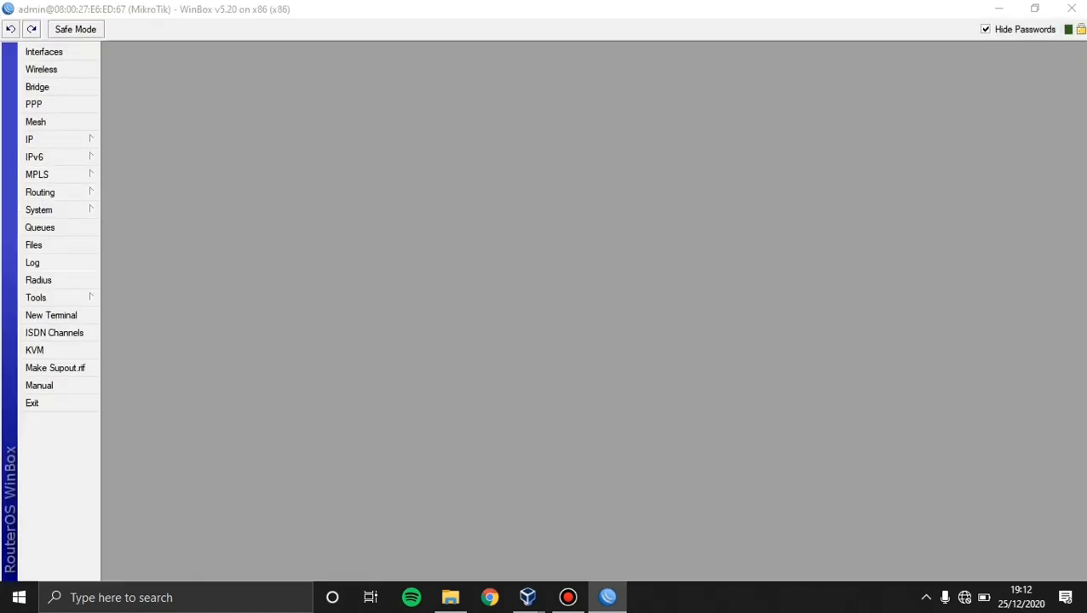
click(52, 315)
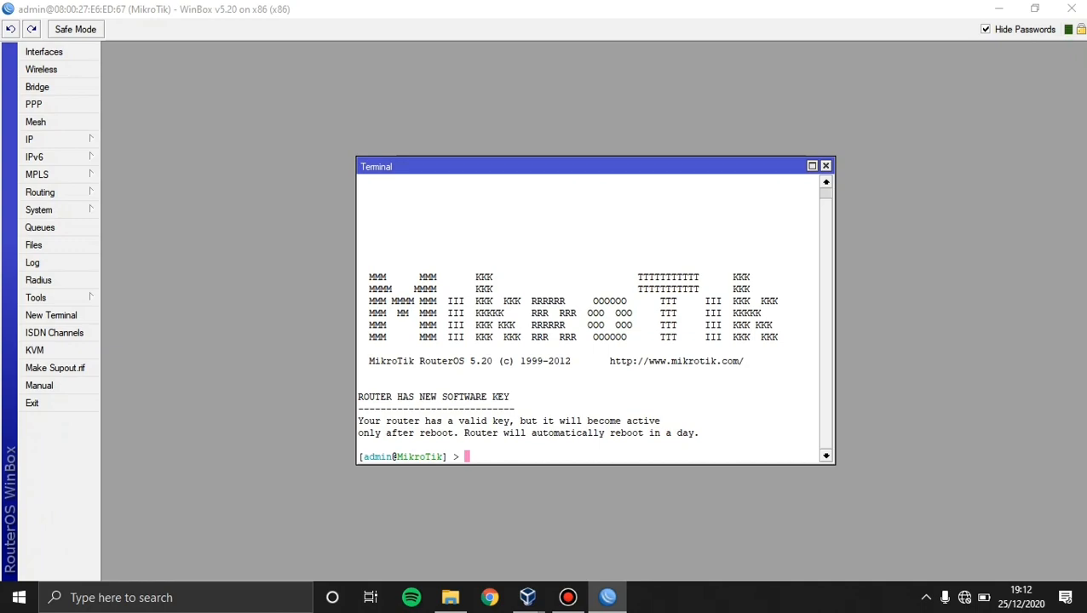
Run 'interface print' to list ether1 and ether2 (MTU 1500), then start an 'interface set' command.
text(interface print)
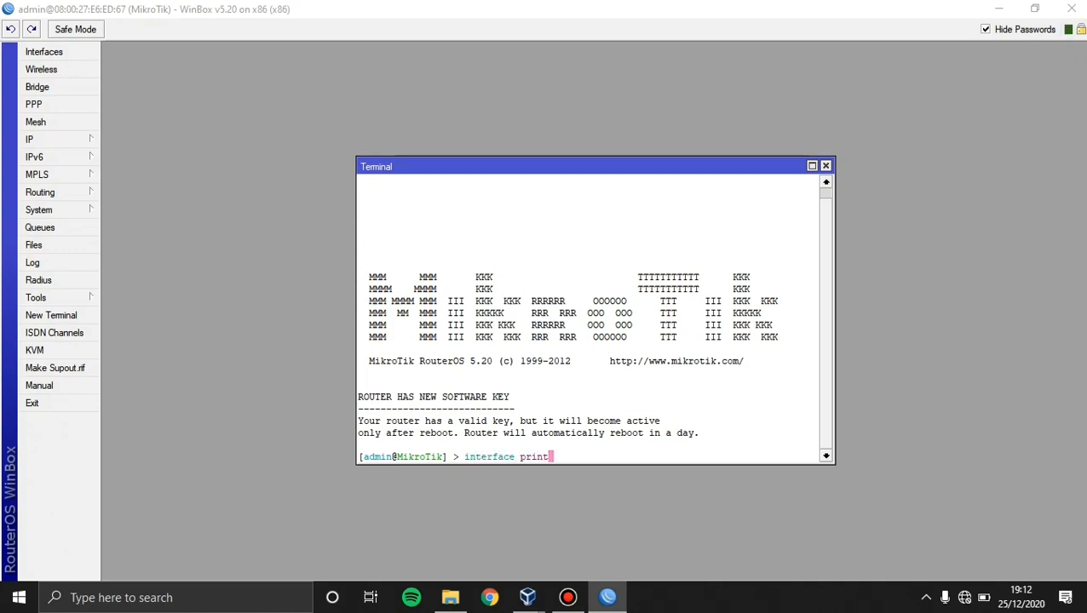
key(Return)
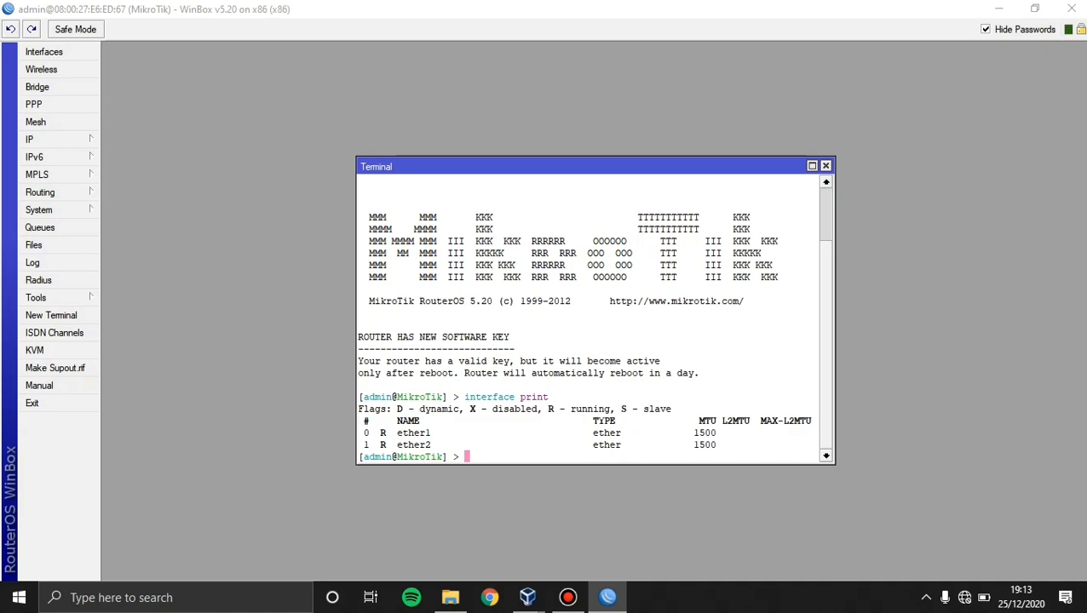
text(inter)
key(BackSpace)
text(faces)
key(BackSpace)
text(set)
Rename interface 0 (ether1) to Internet with 'interface set 0 name=Internet'.
text(0 nsme)
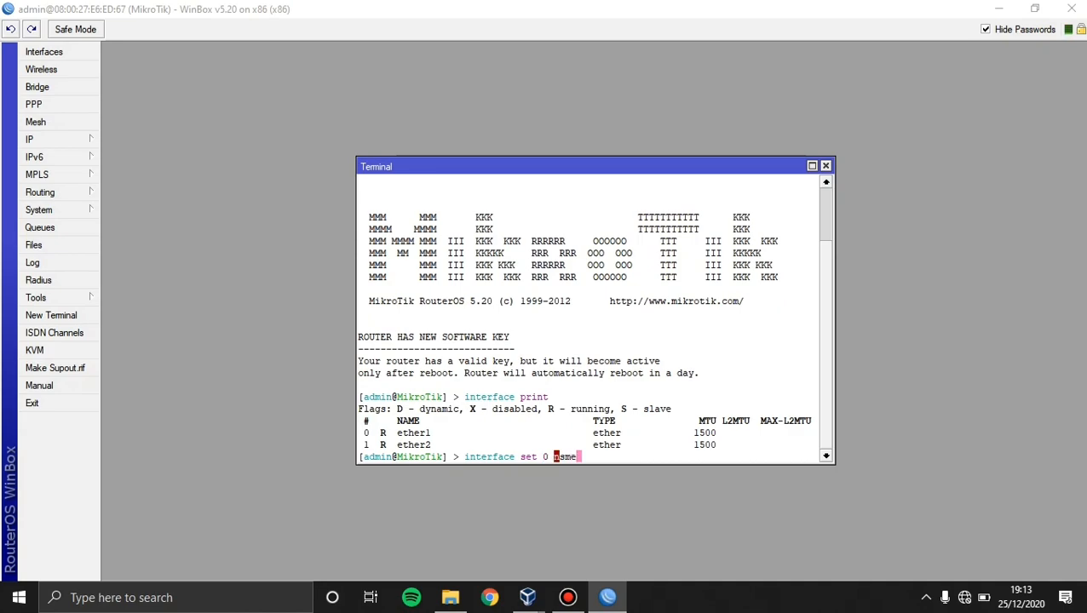
key(BackSpace)
key(BackSpace)
text(ame=)
key(BackSpace)
text(=)
key(BackSpace)
text(Intern)
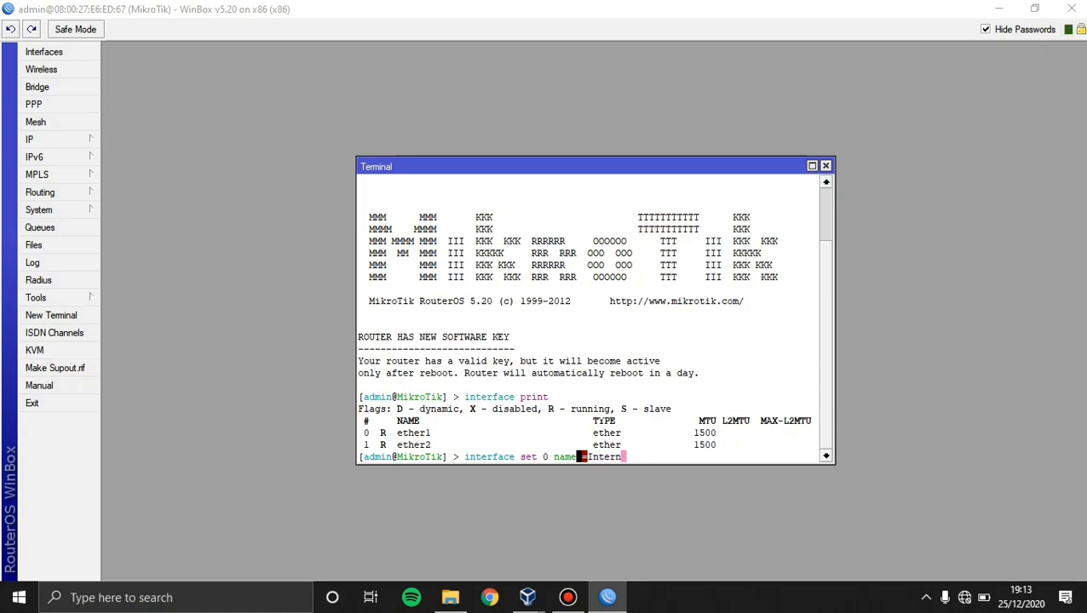
text(et)
key(Return)
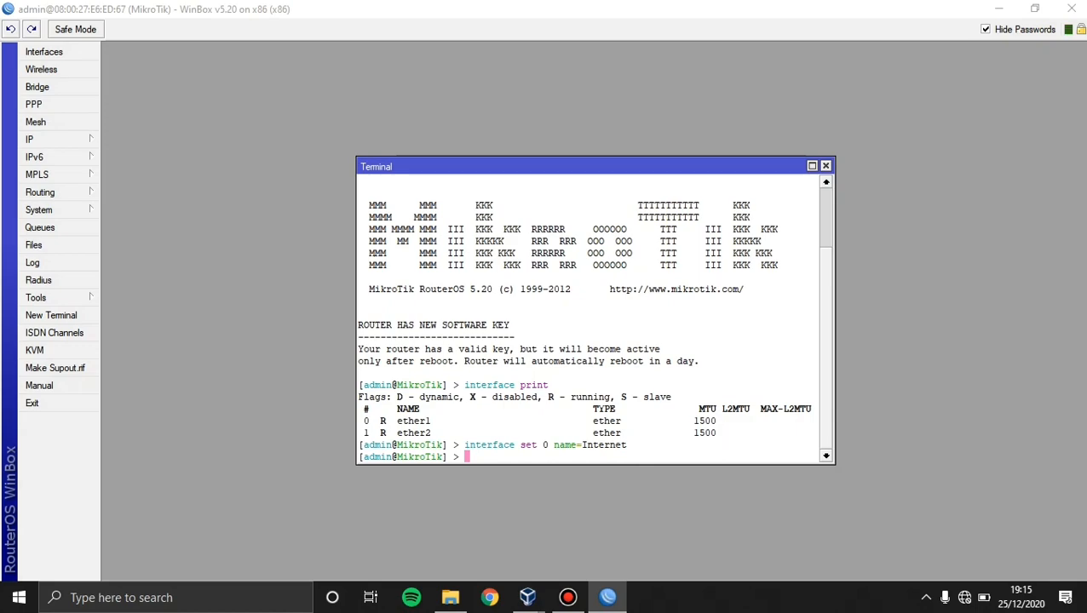
Rename interface 1 (ether2) to Lokal and re-run 'interface print' to confirm both names.
text(interface set 1 name=)
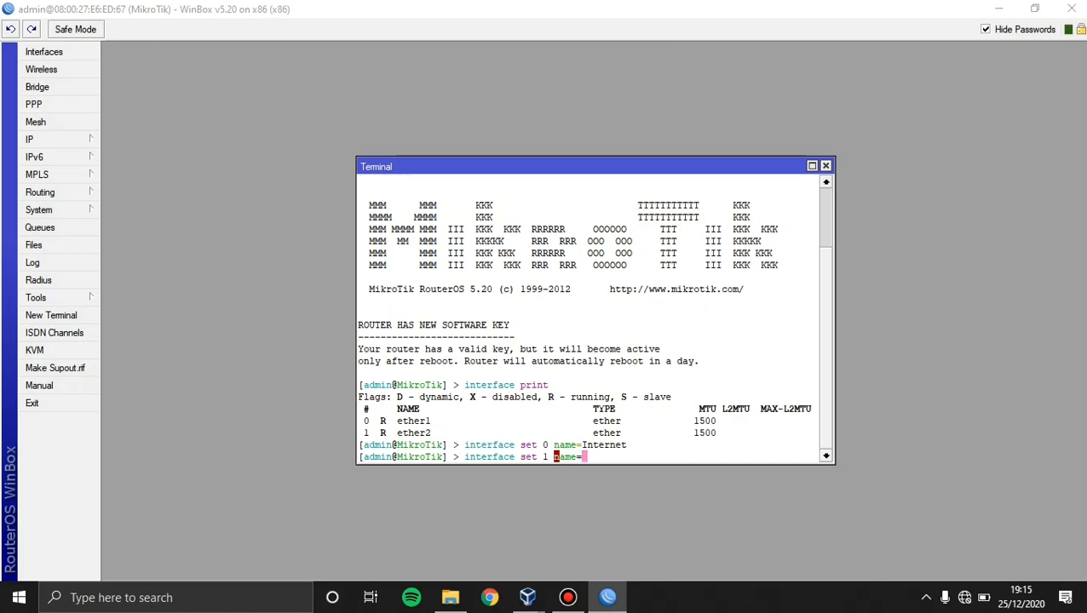
text(Lokal)
key(Return)
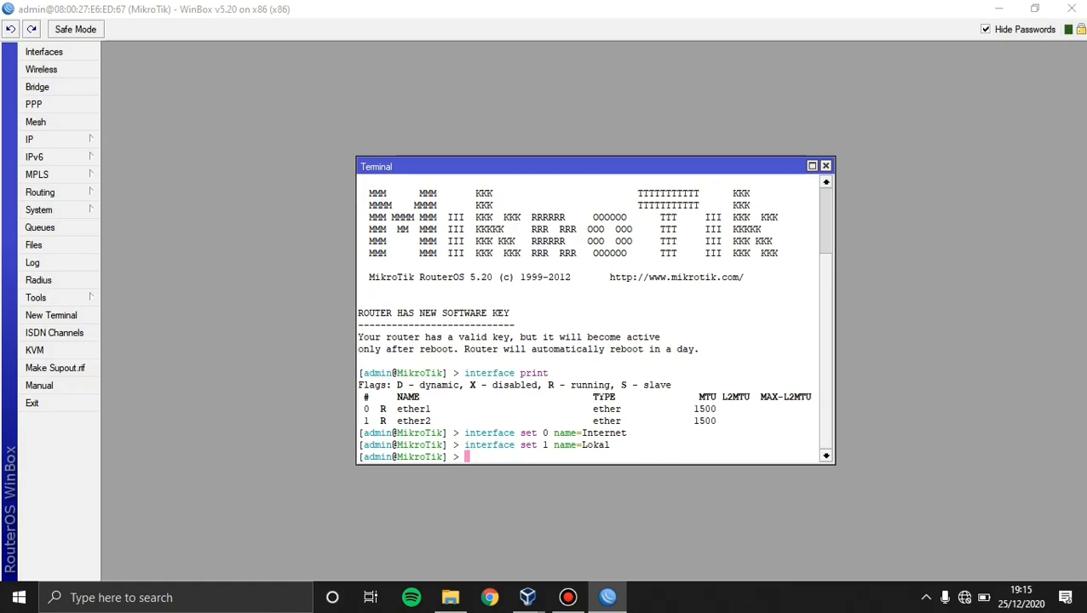
text(interface print)
key(Return)
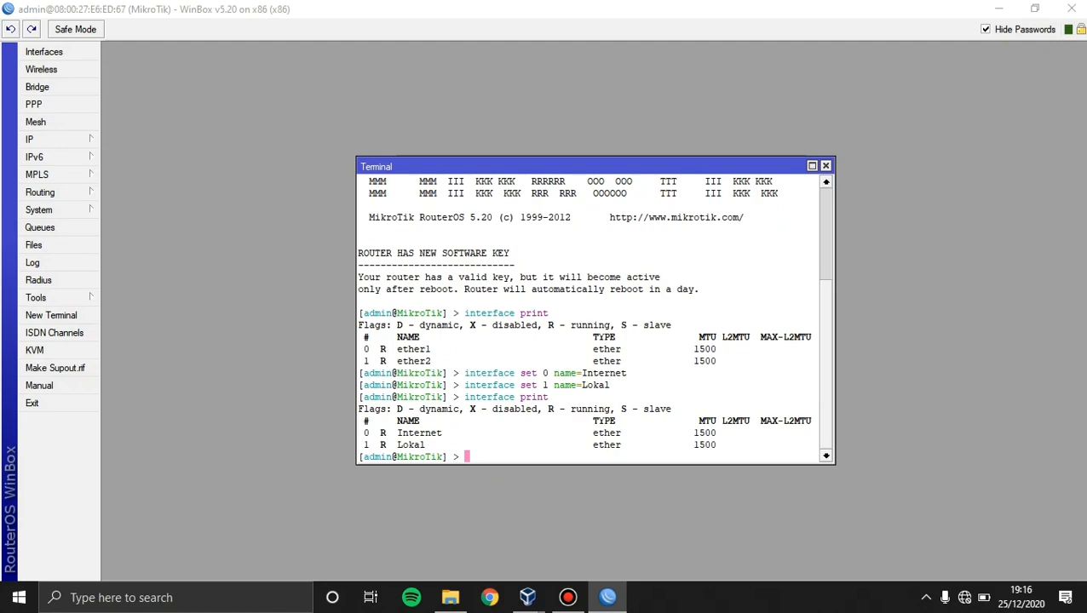
text(ip address add address)
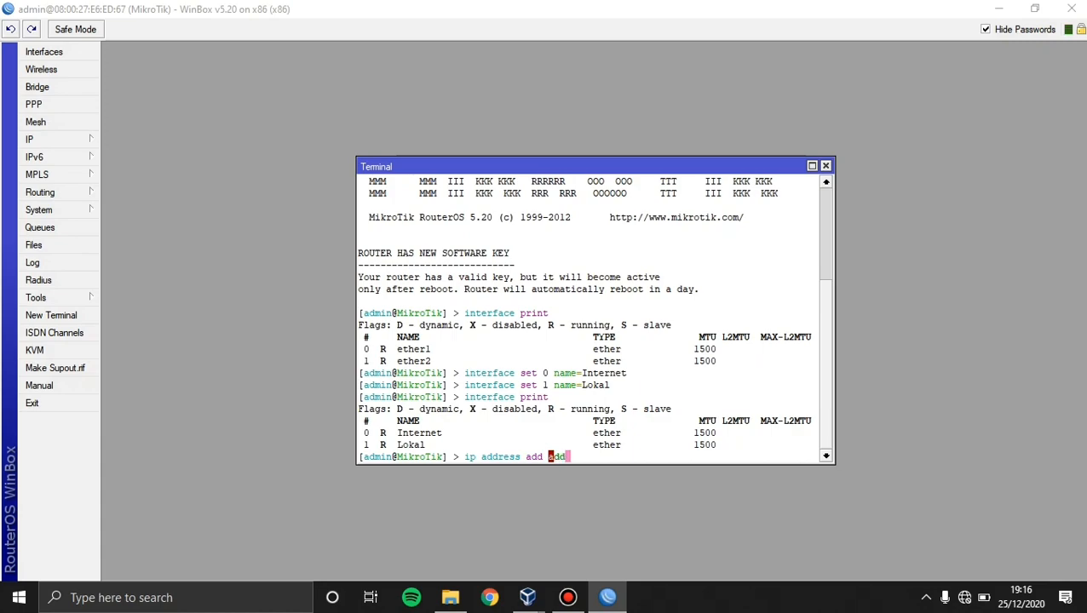
text( 192.168)
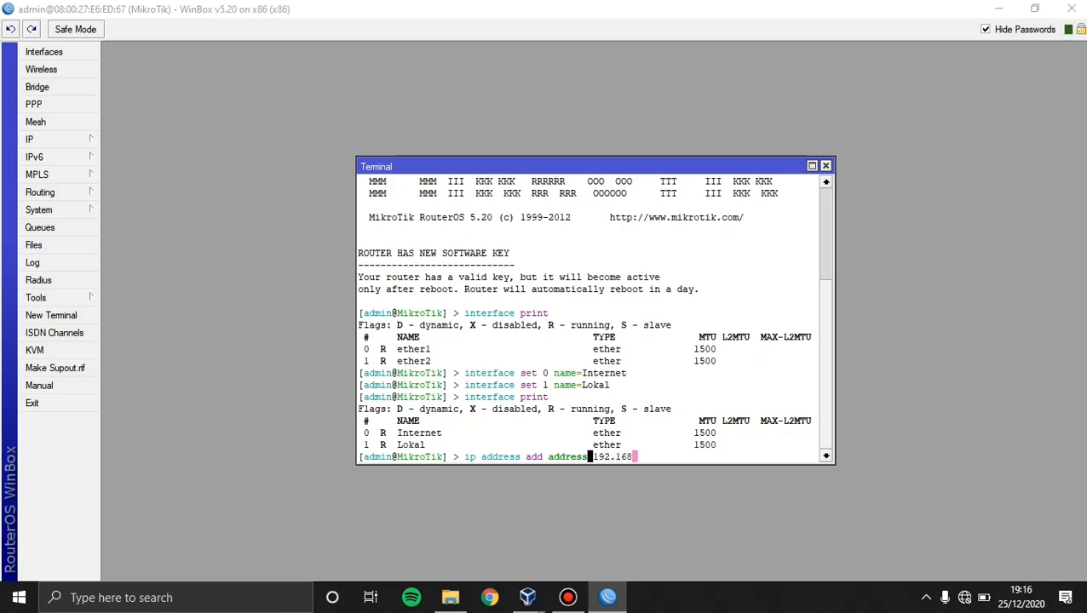
text(.1.2/24 interface=)
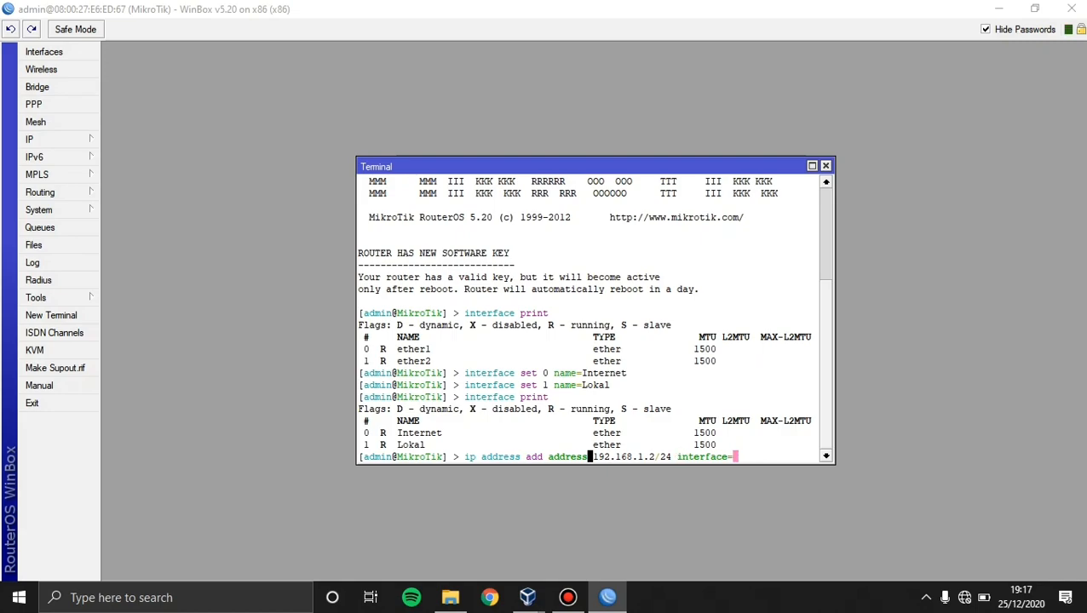
text(Internet)
Add 192.168.1.2/24 on Internet and 192.168.2.1/24 on Lokal with 'ip address add'.
key(Return)
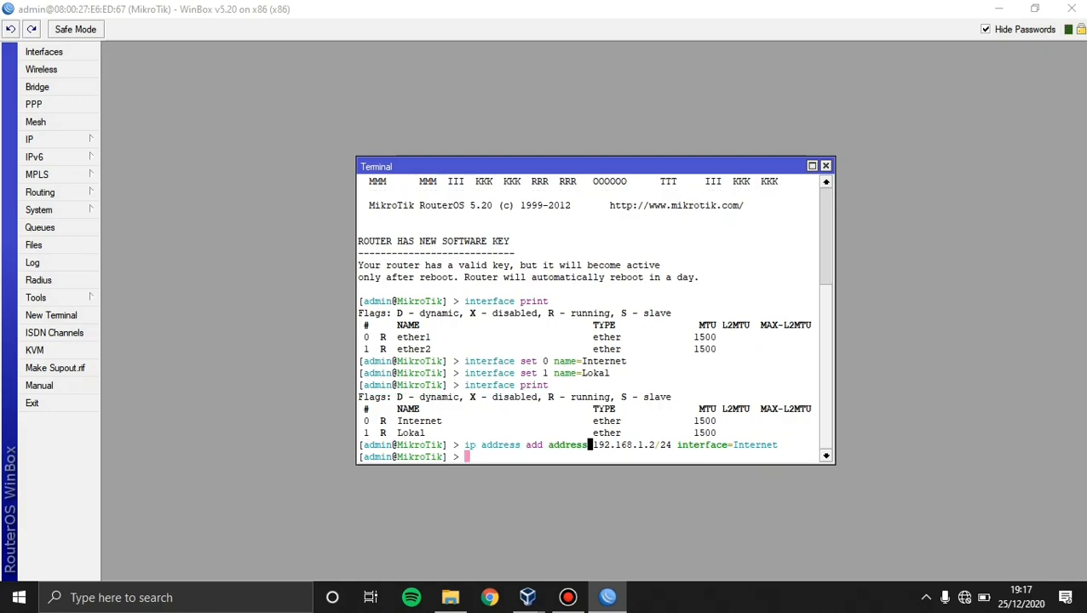
text(ip address add ad)
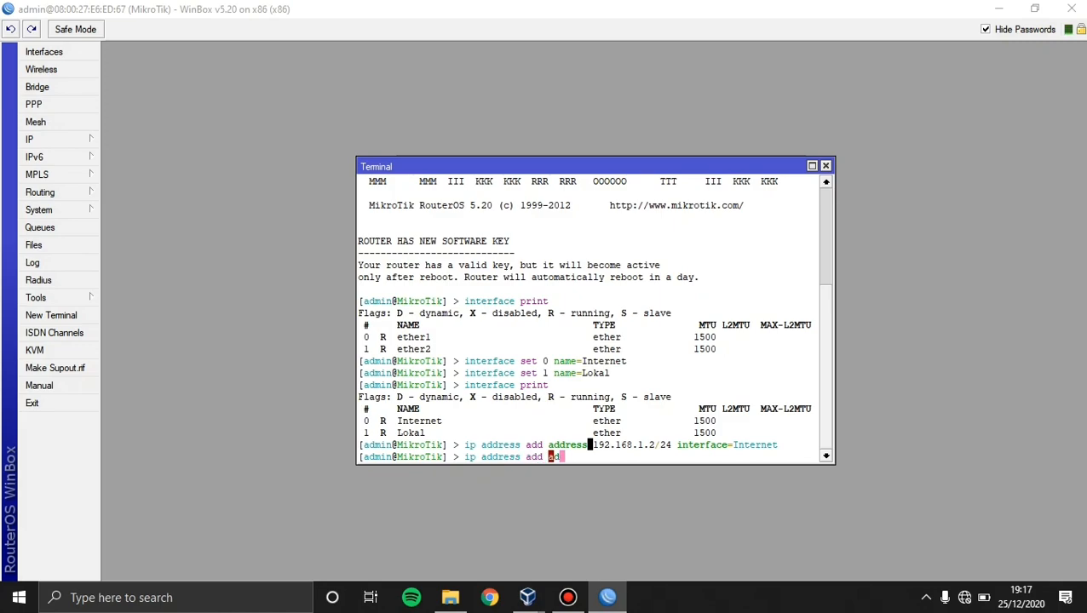
text(dress=192.168.2.1/24 interf)
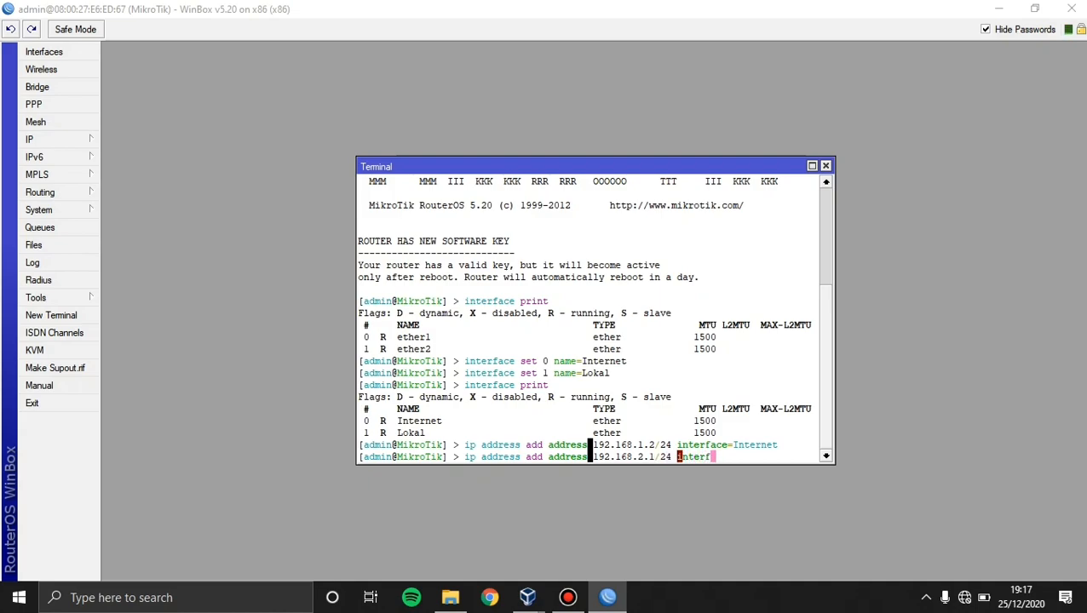
text(ace=Lokal)
key(Return)
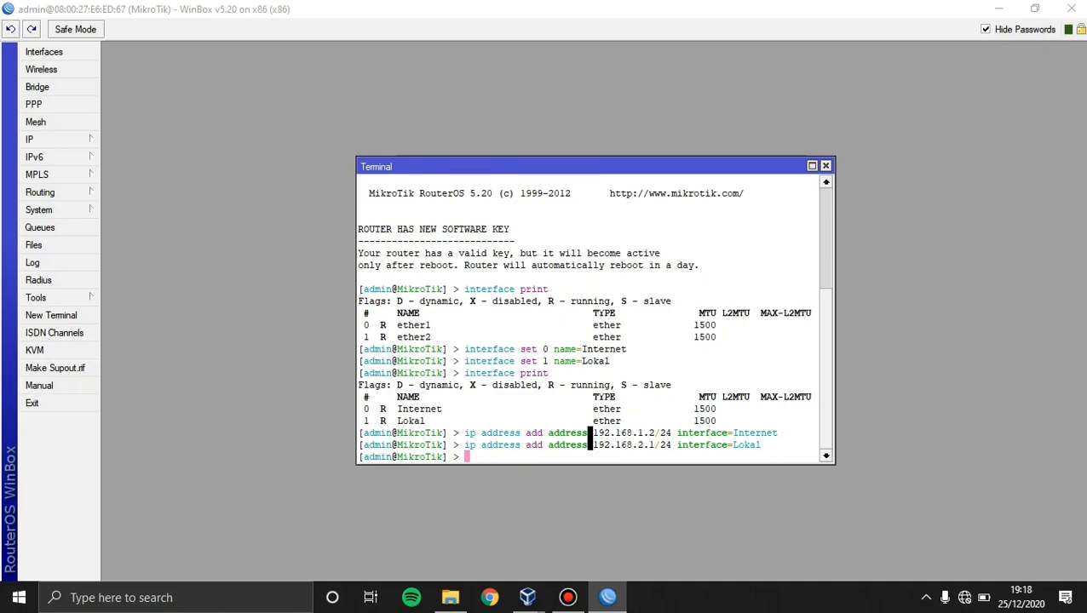
text(ip address print)
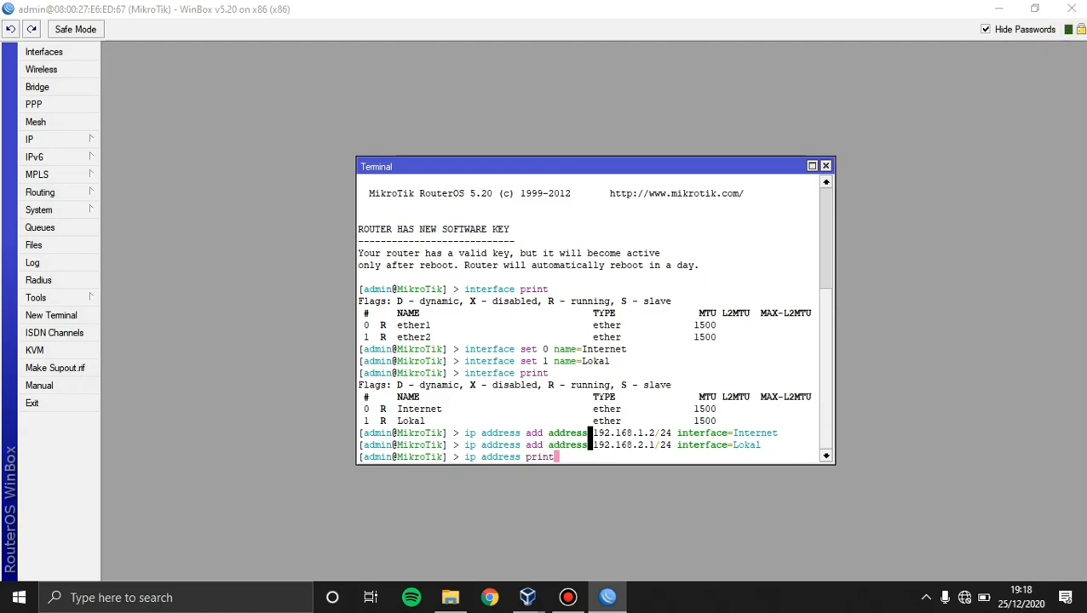
Run 'ip address print' to confirm both addresses, then type 'ip dhcp-server setup'.
key(Return)
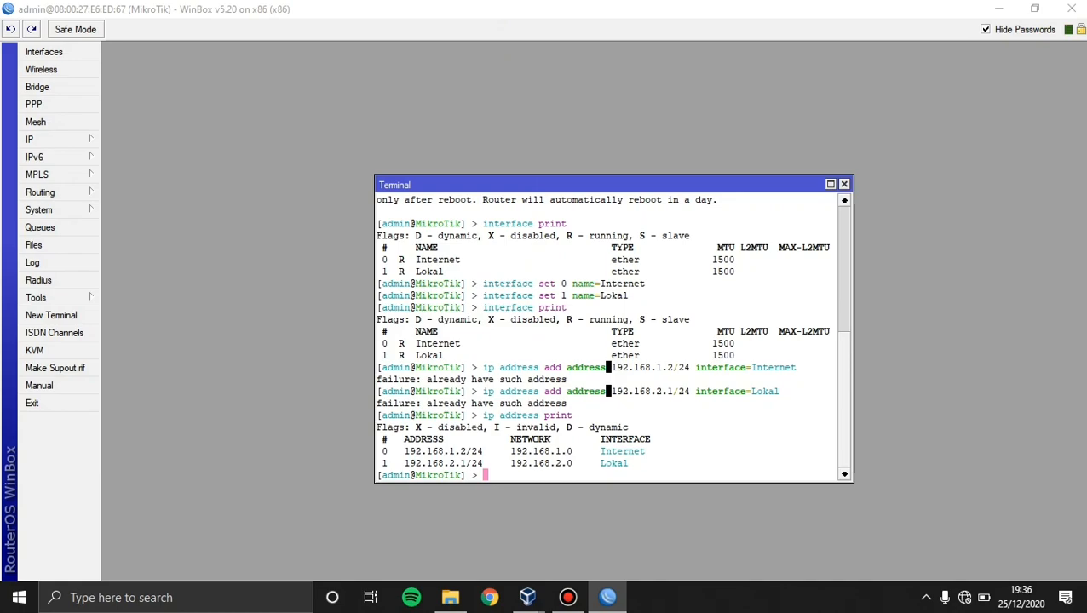
text(ip dhcp-server setup)
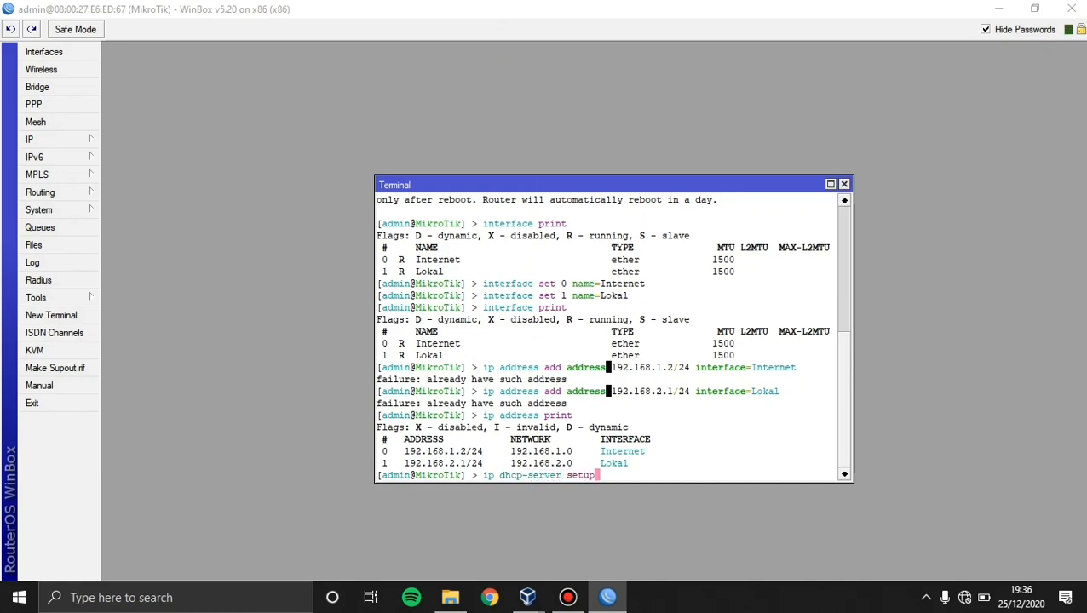
Launch the DHCP setup on Lokal, accepting 192.168.2.0/24 address space and gateway 192.168.2.1.
key(Return)
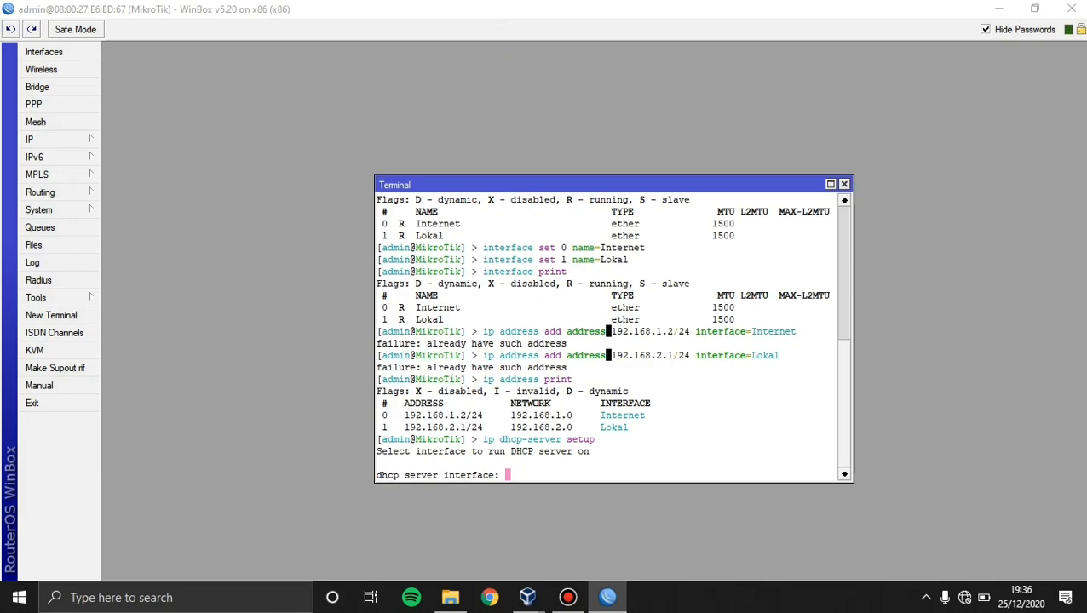
text(Lokal)
key(Return)
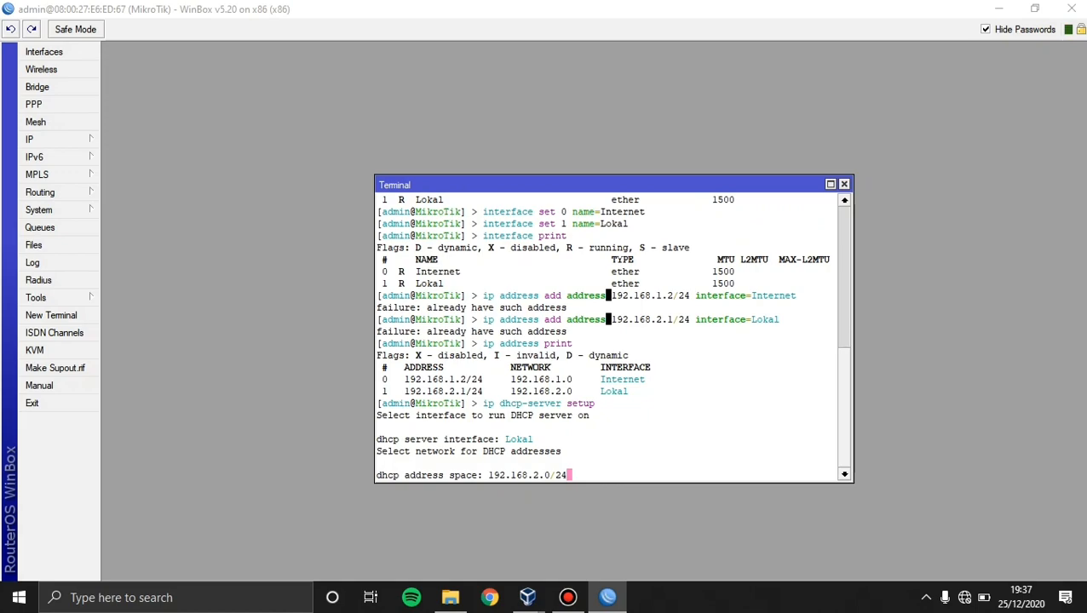
key(Return)
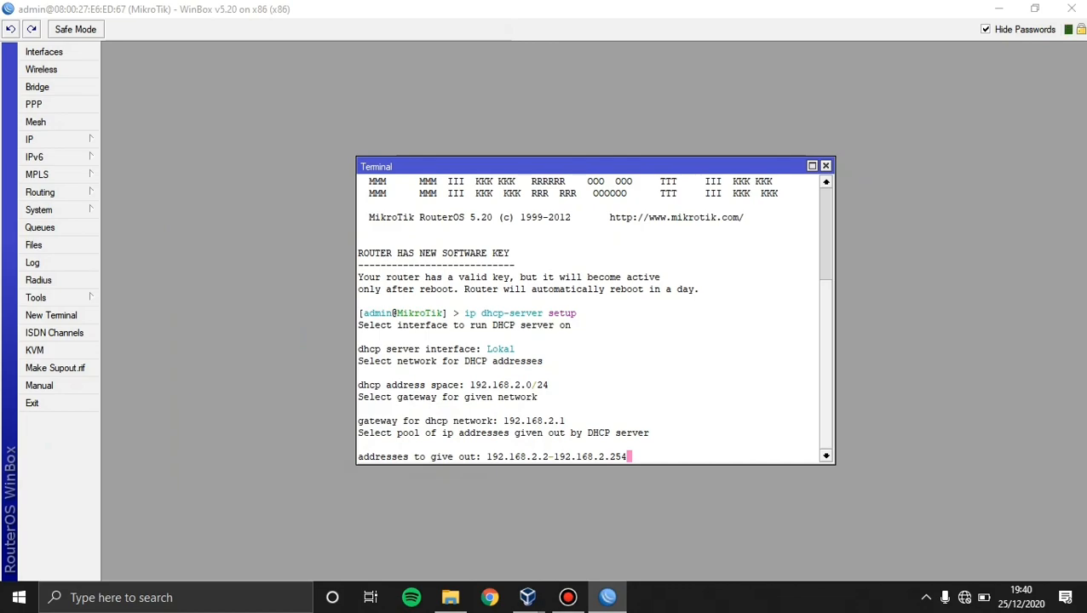
Accept pool 192.168.2.2-192.168.2.254, DNS 8.8.8.8 and 8.8.4.4, and a 3d lease.
key(Return)
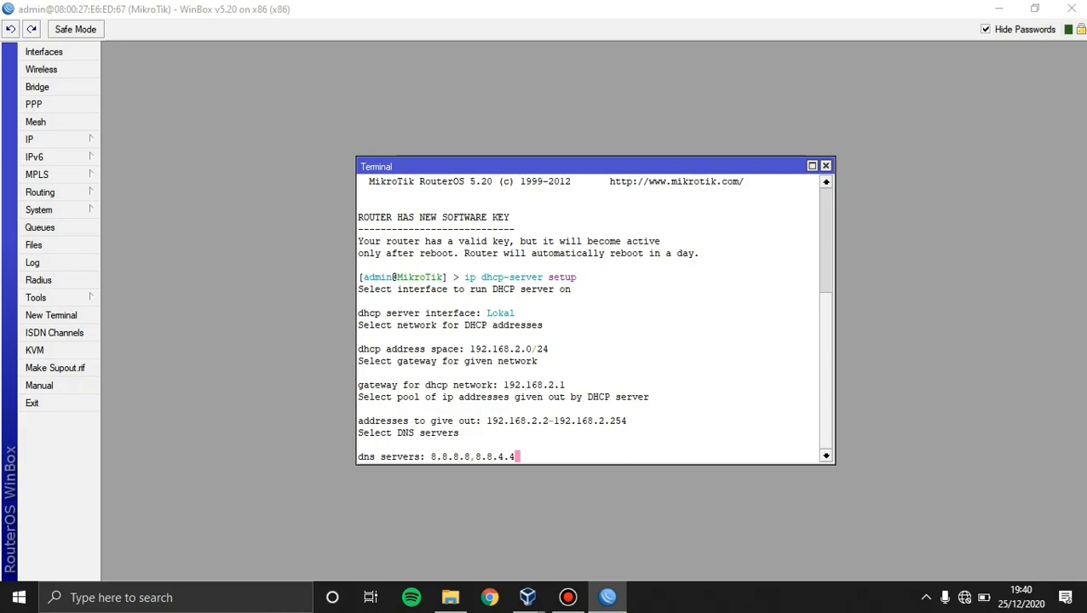
key(Return)
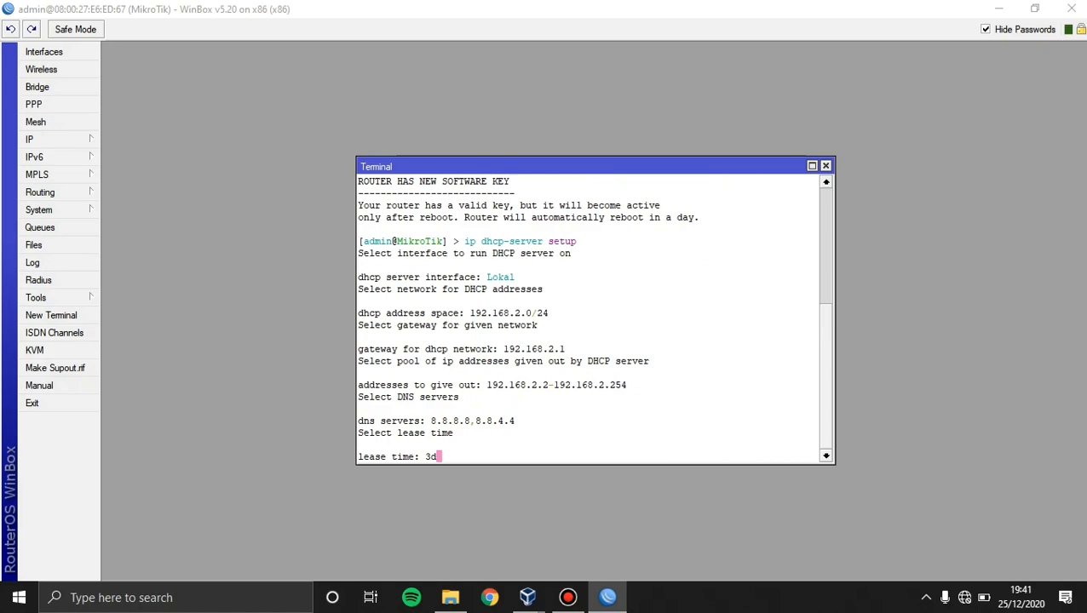
key(Return)
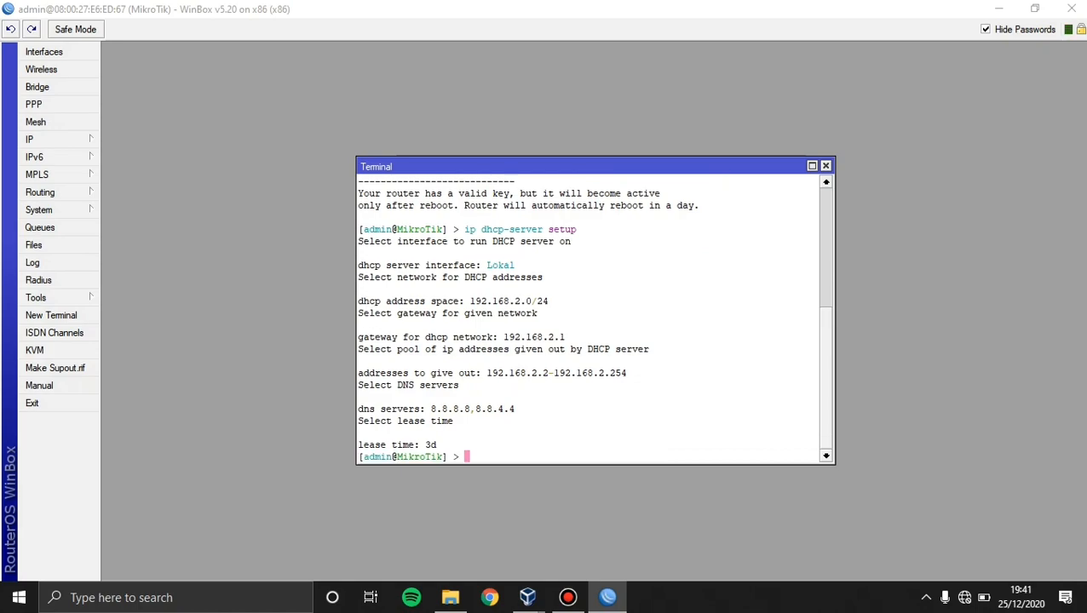
text(ip route add gateway)
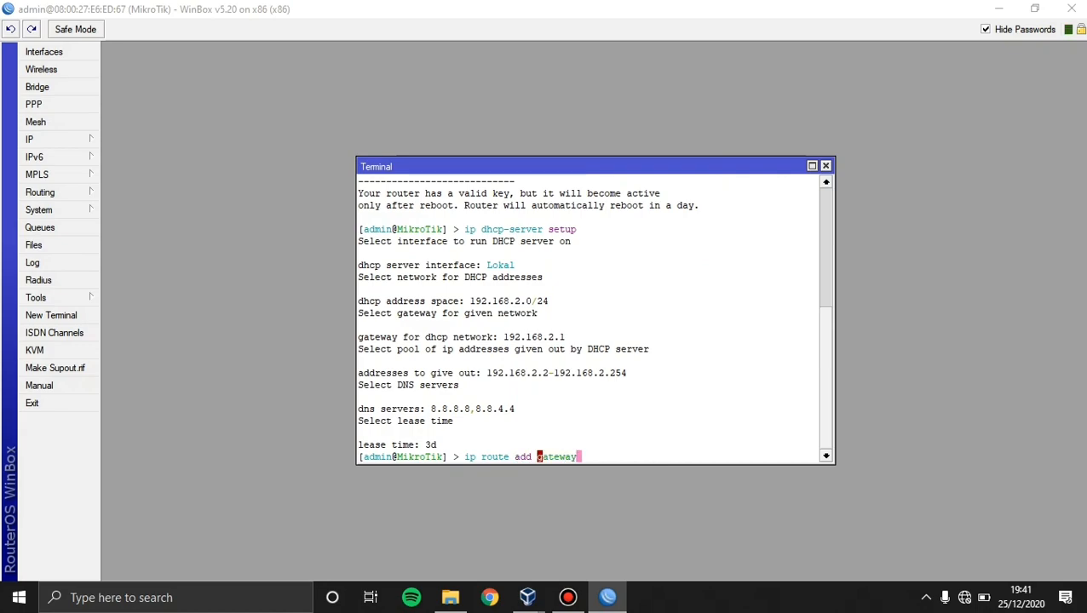
Complete the route command as 'ip route add gateway=192.168.1.1'.
key(BackSpace)
text(192.168.1.1)
Add the route via 192.168.1.1, then run 'ip firewall nat add chain=srcnat out-interface=Internet action=masquerade'.
key(Return)
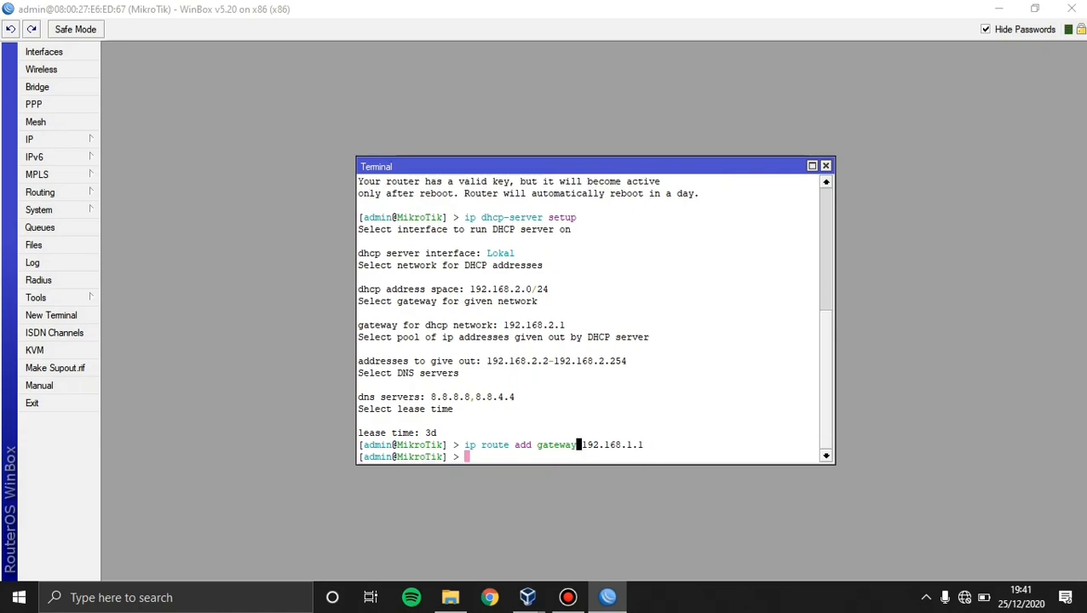
text(ip firewall)
text(nat add )
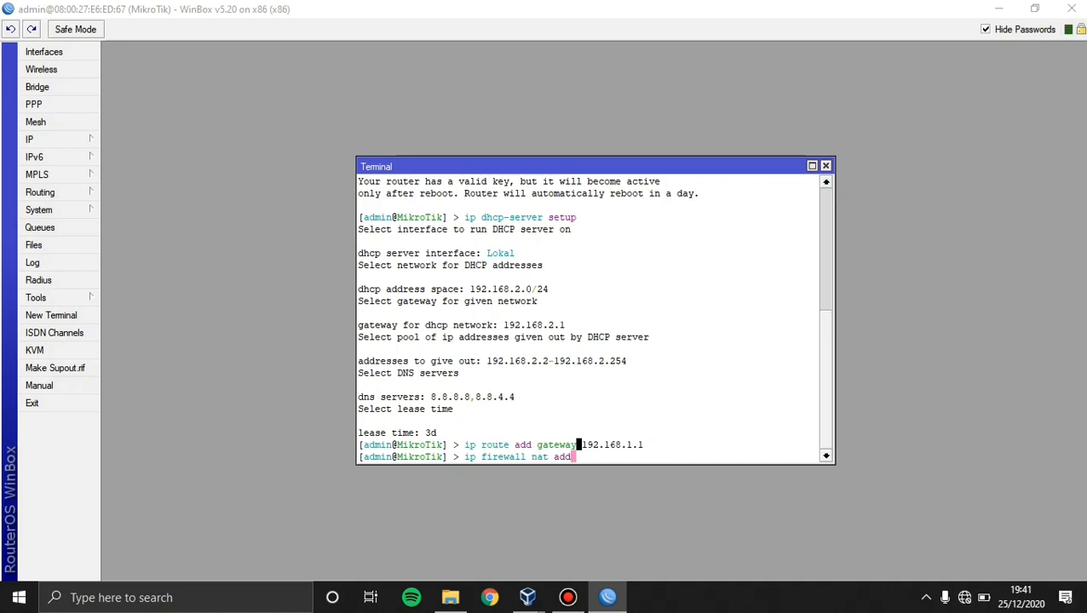
text(chain=srcnat out-)
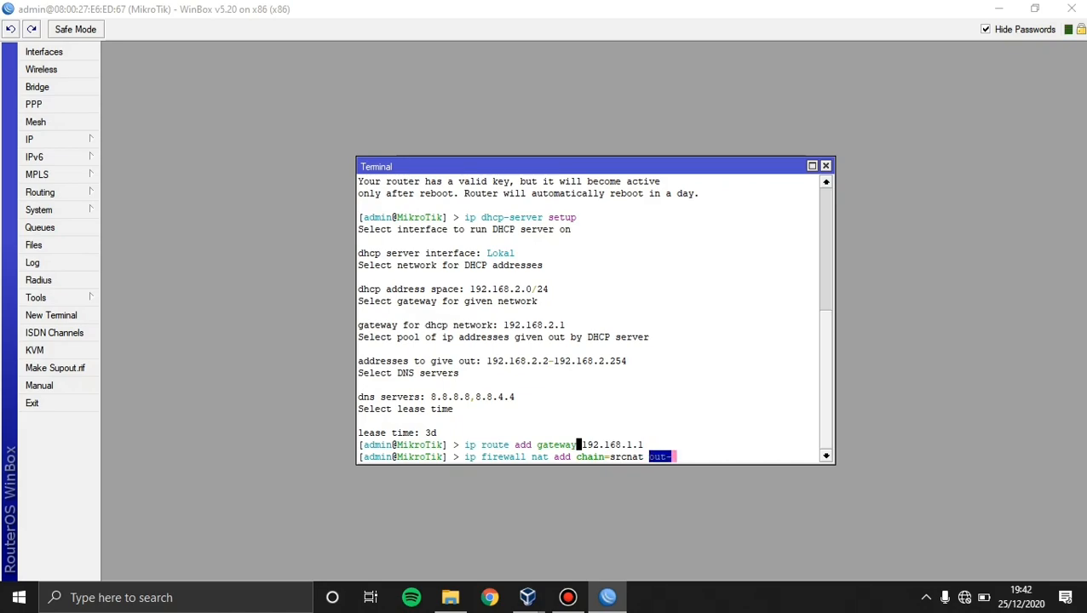
text(interface=)
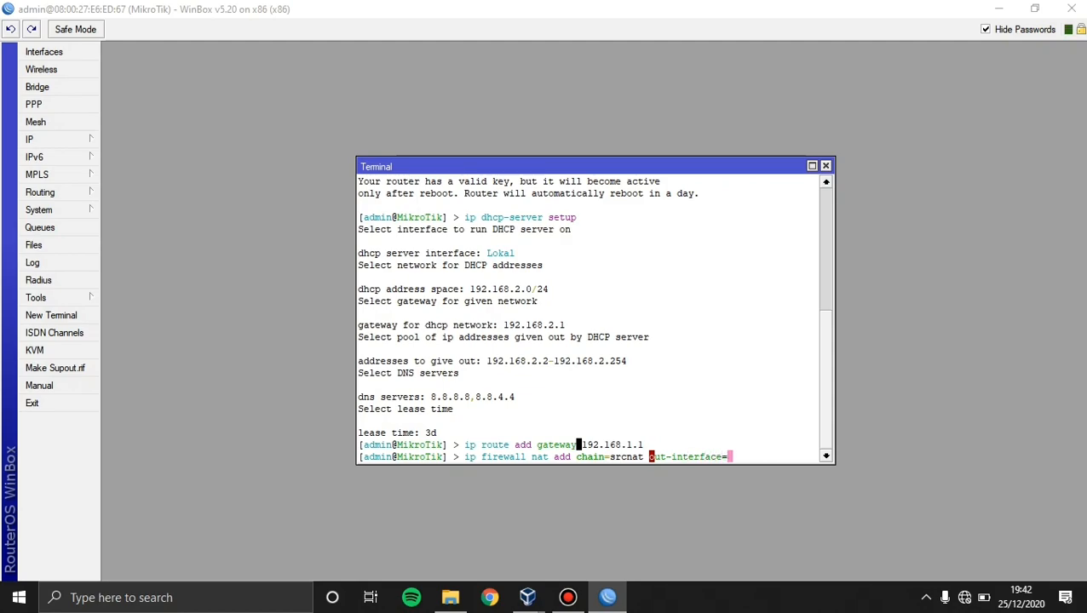
text(Internet actio)
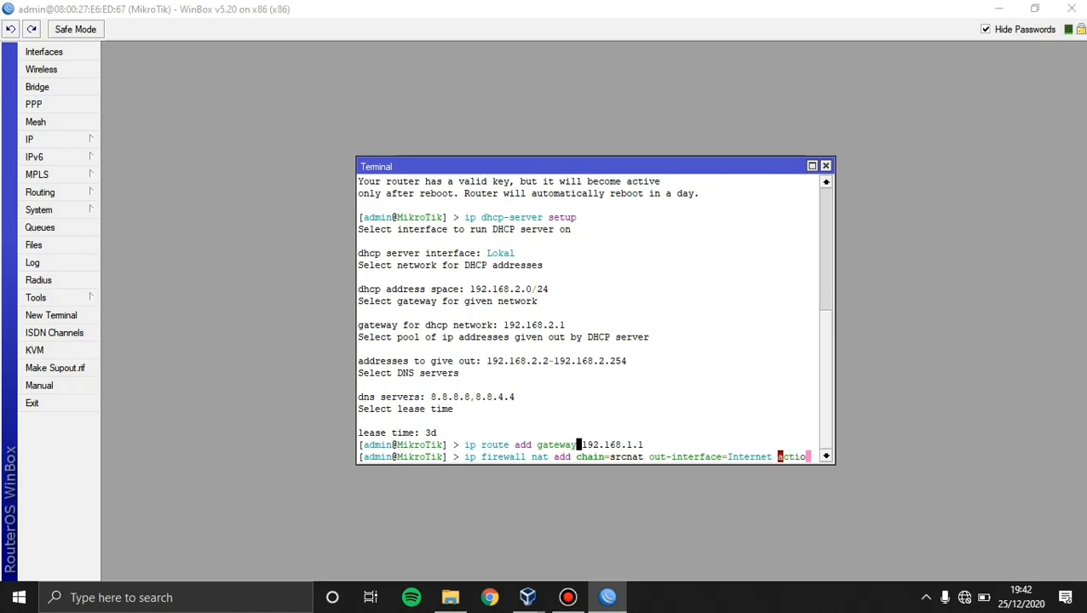
text(n=m)
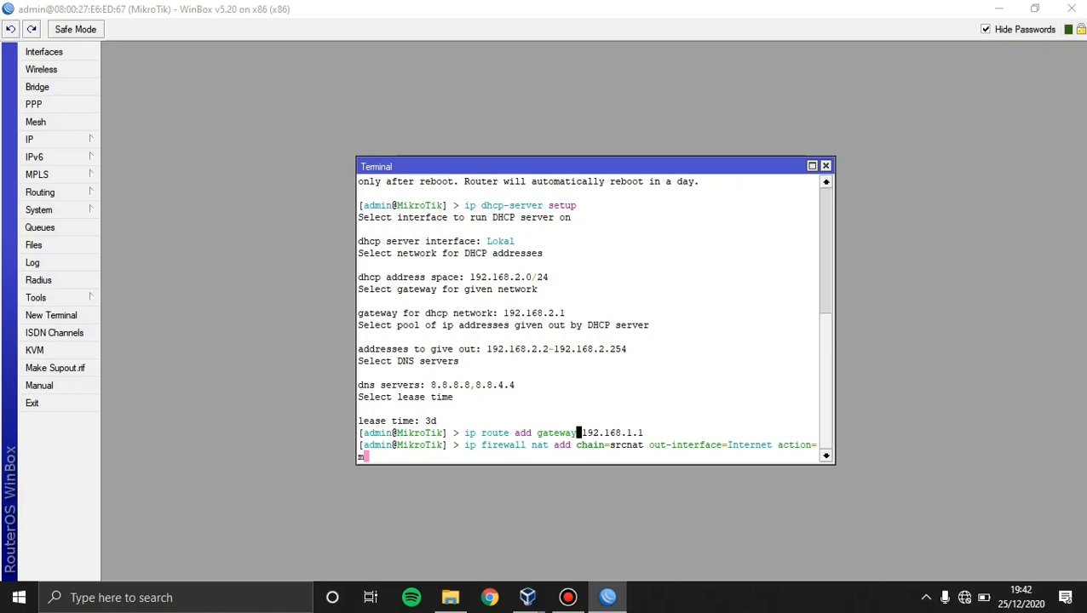
text(asquerade)
key(Return)
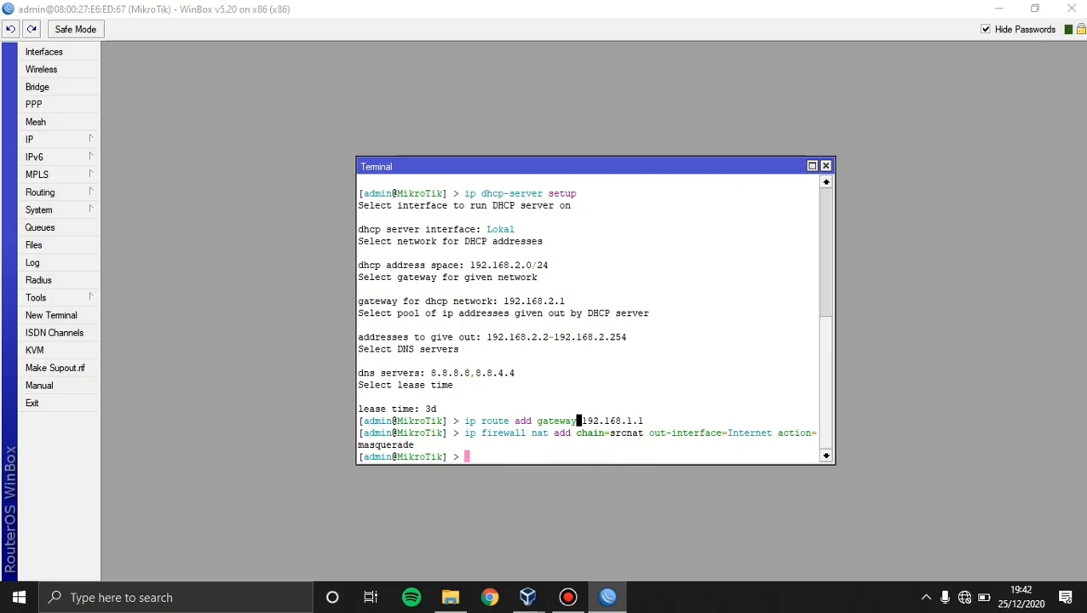
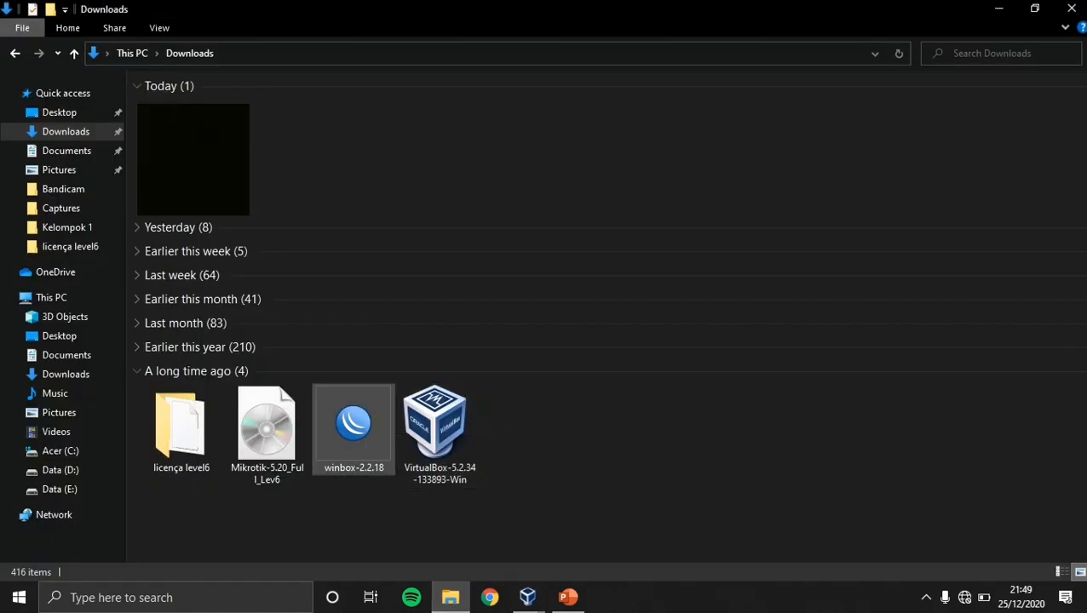
Launch WinBox 2.2.18, connect to the router as admin, and open a new Terminal.
double_click(353, 421)
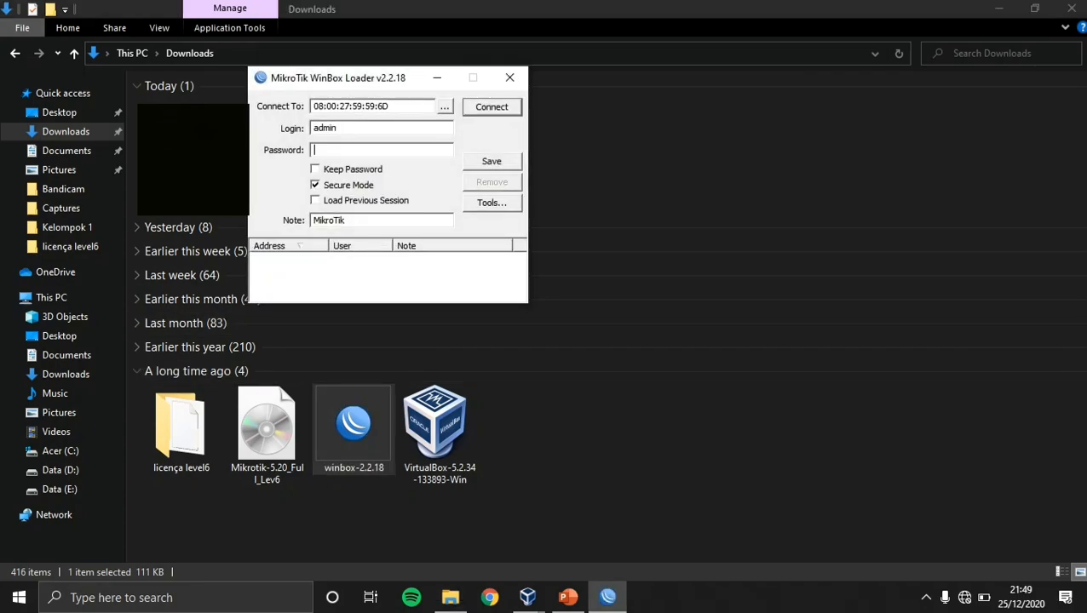
key(Return)
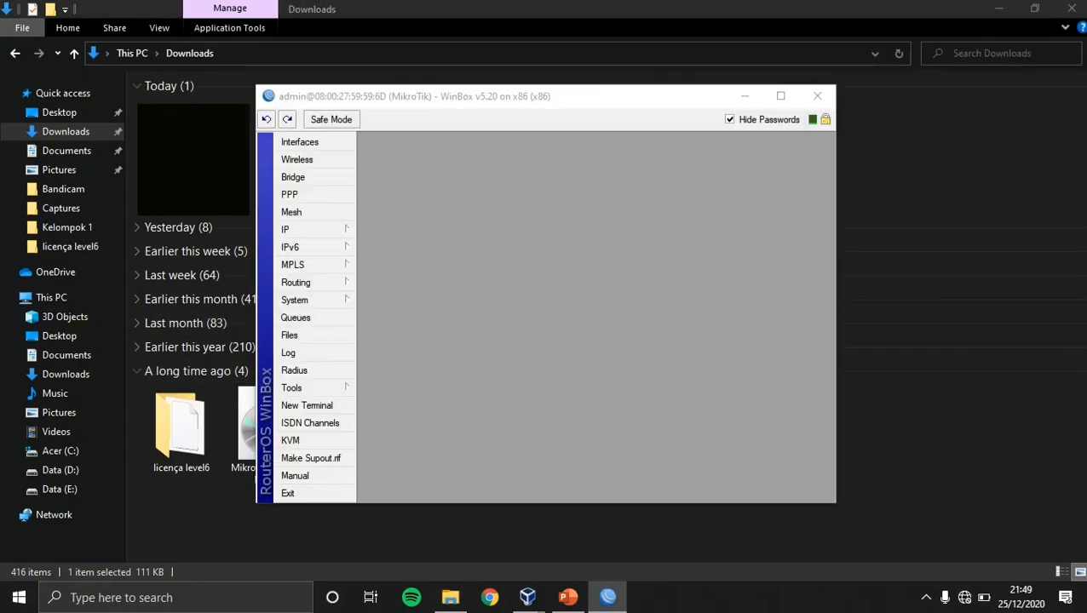
click(307, 405)
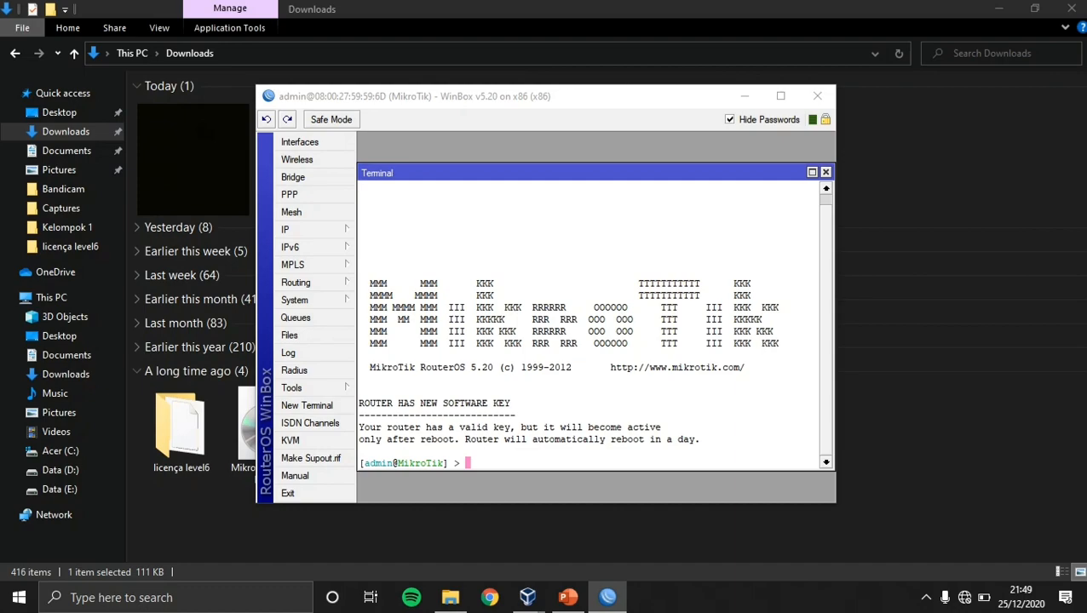
Run 'interface print' to list the Internet, Lokal and ether3 interfaces.
text(interface print)
key(Return)
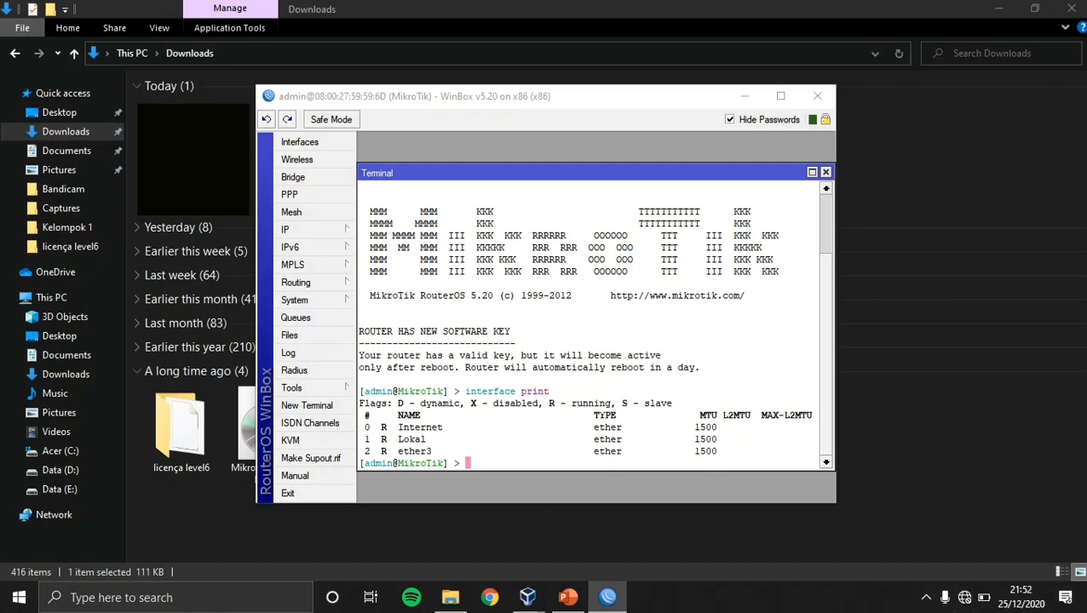
Rename interface 2 from ether3 to Hotspot and reprint the interface list to confirm.
text(interface set 2 name)
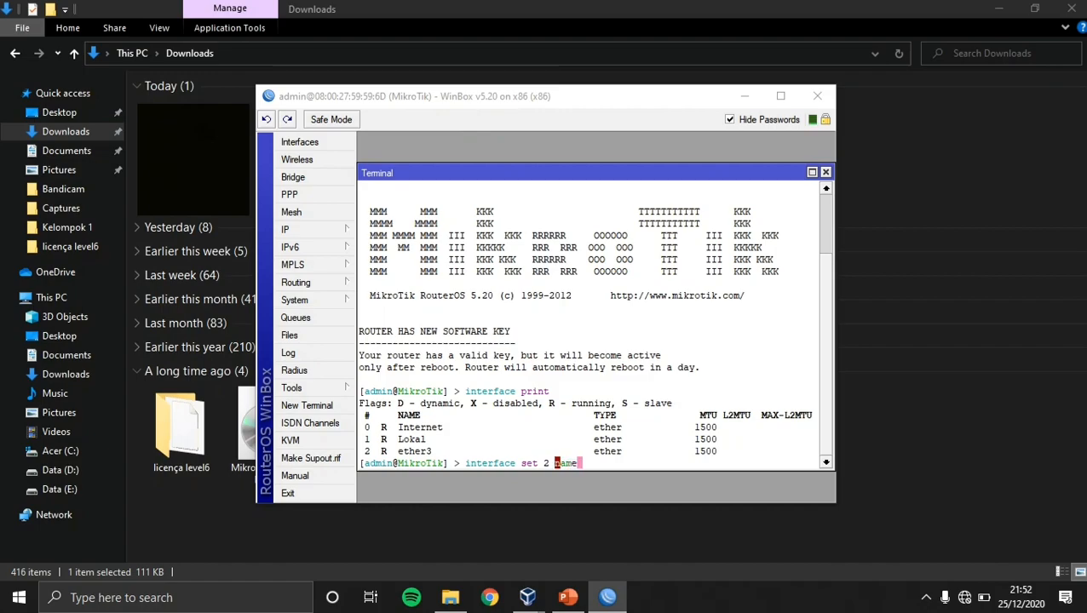
text(=Hotspot)
key(Return)
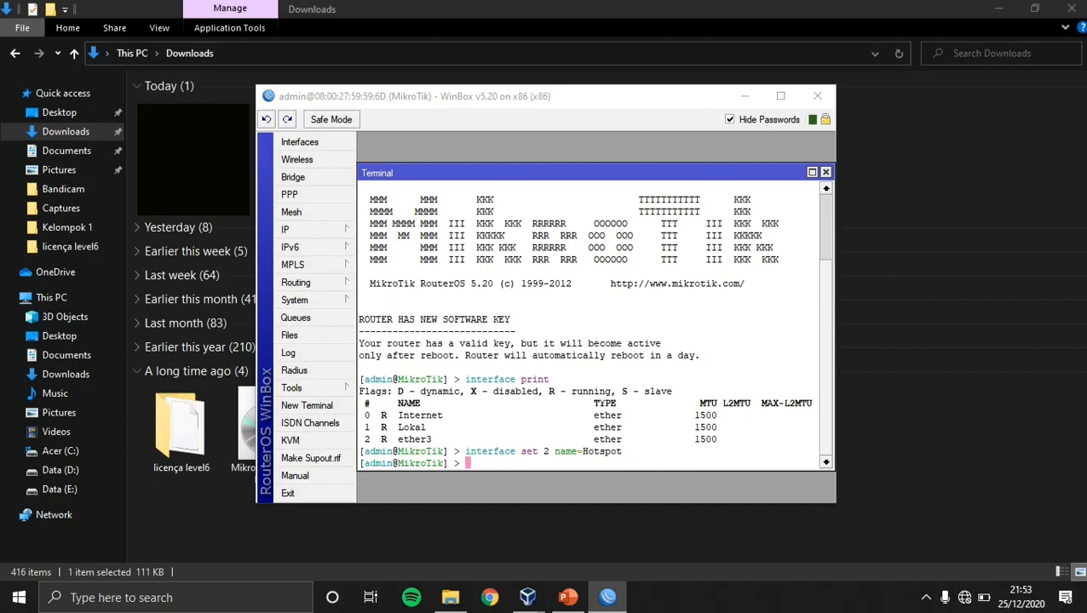
key(Up)
key(Up)
key(Return)
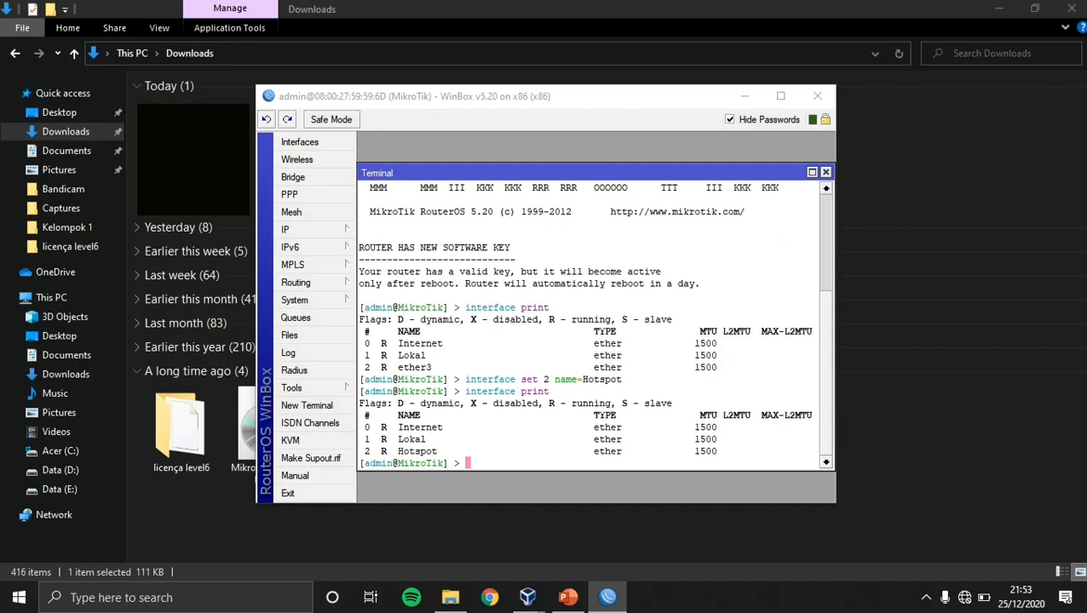
click(925, 597)
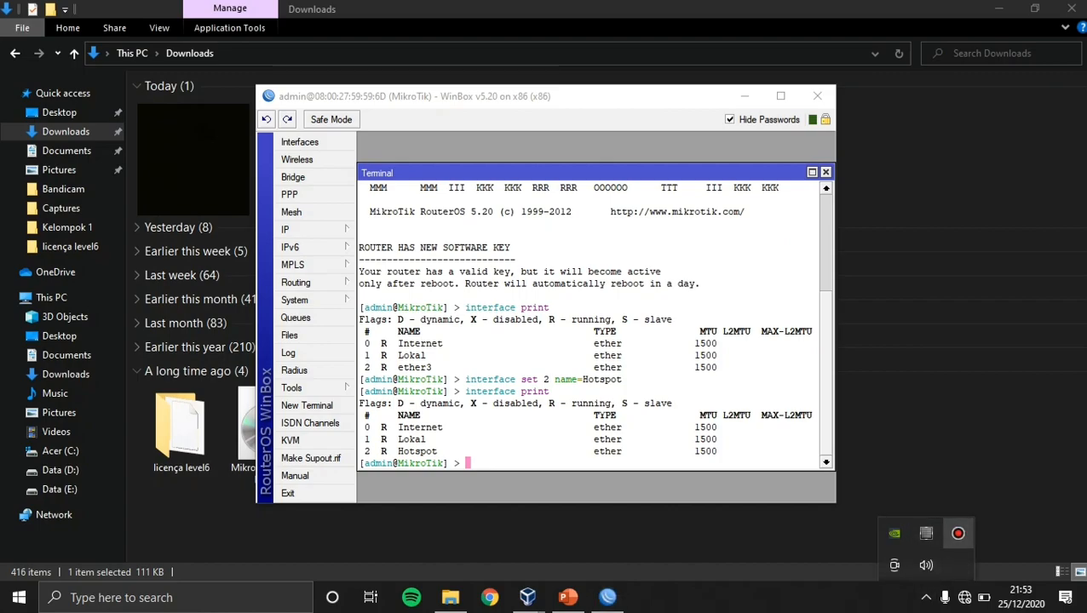
click(957, 533)
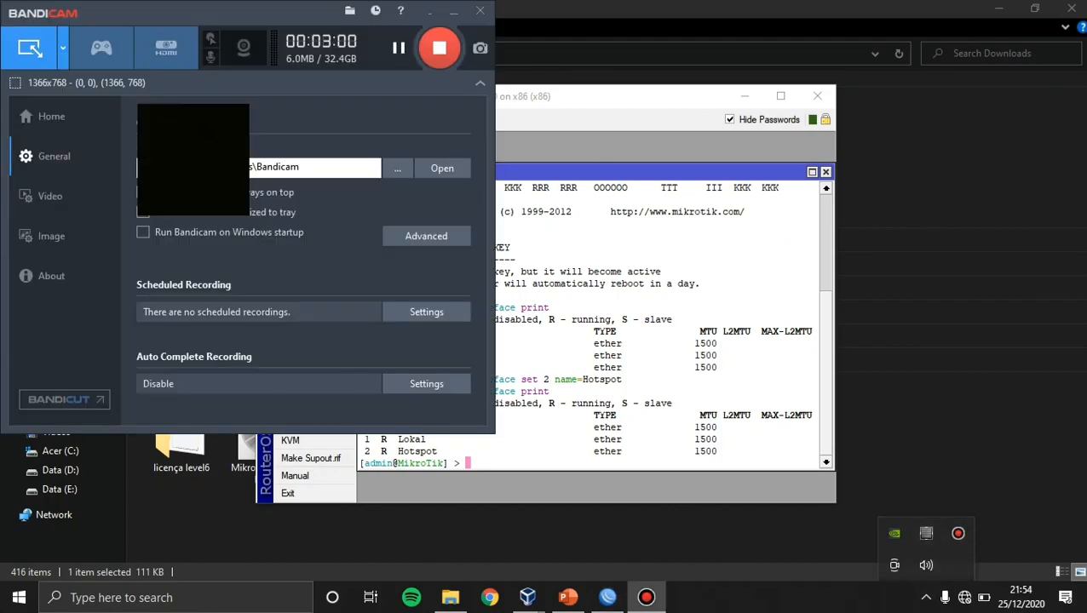
click(429, 11)
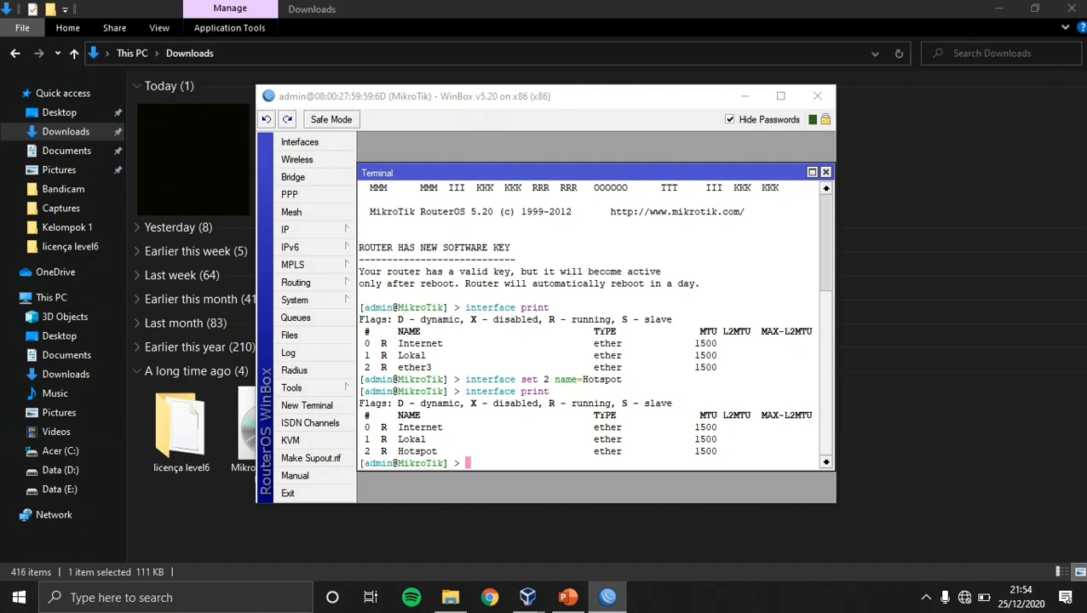
Type 'ip address add address=192.168.3.1/24', fixing the misspelled address keyword.
text(ip ad)
text(dr)
key(BackSpace)
text(dress add address)
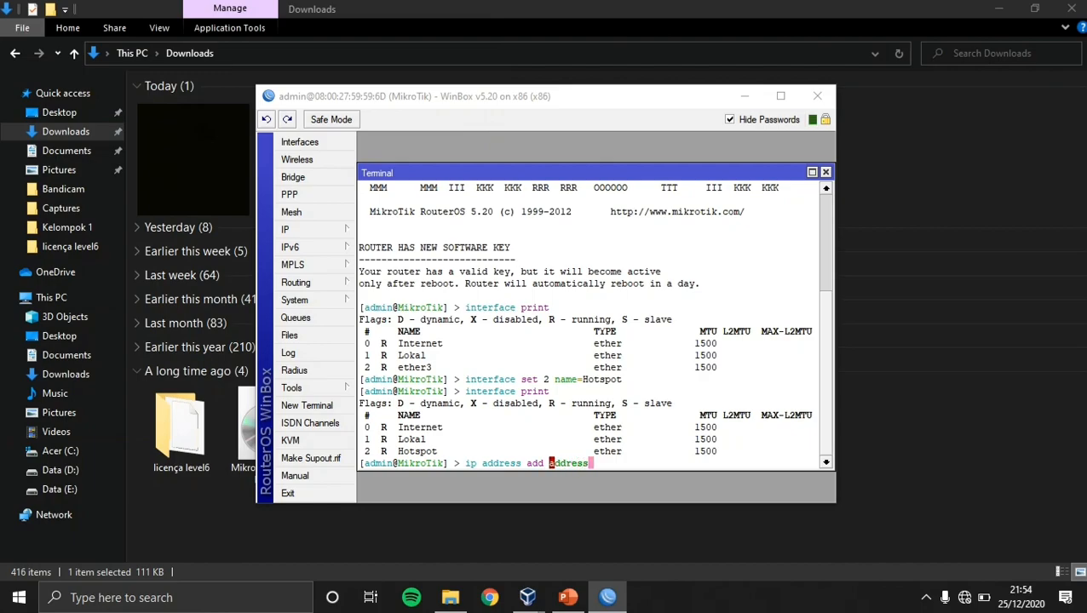
text(=192.168.3.1)
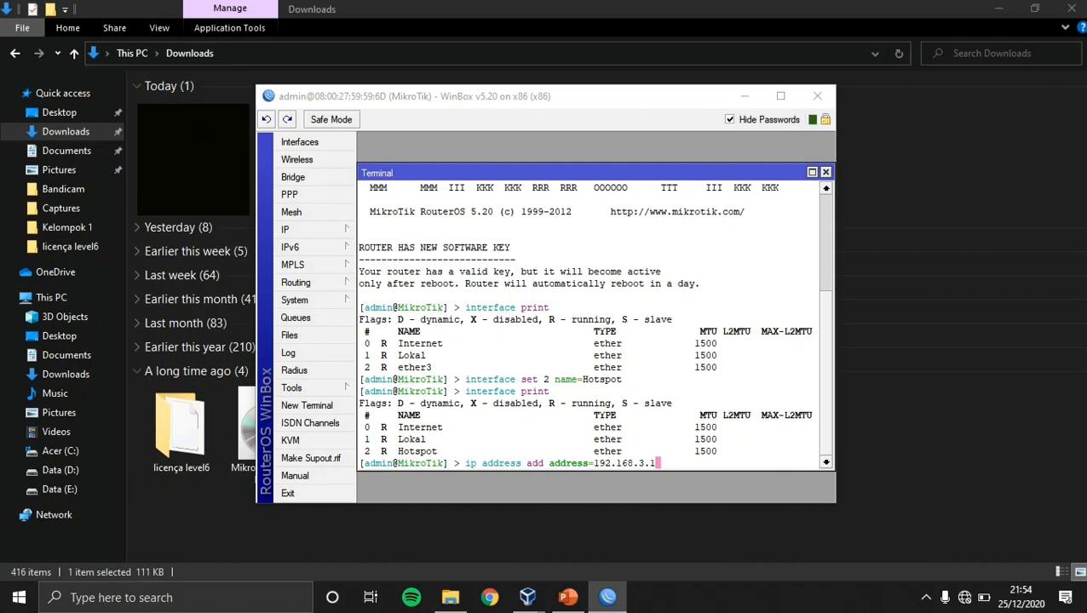
text(/24 interface=)
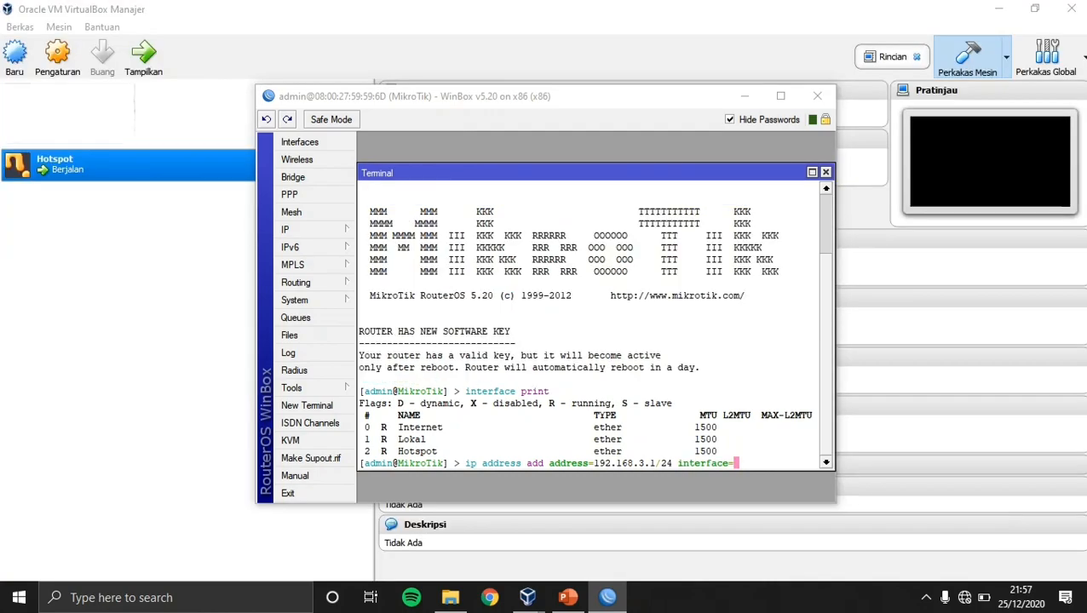
Assign 192.168.3.1/24 to the Hotspot interface and verify with 'ip address print'.
text(Hotspot)
key(Return)
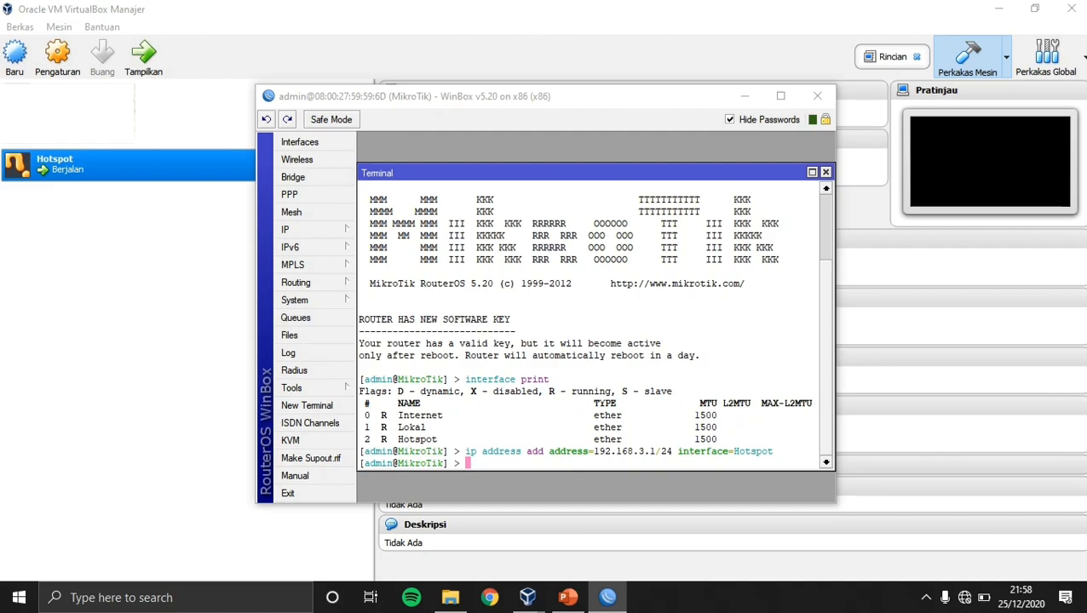
text(ip address print)
key(Return)
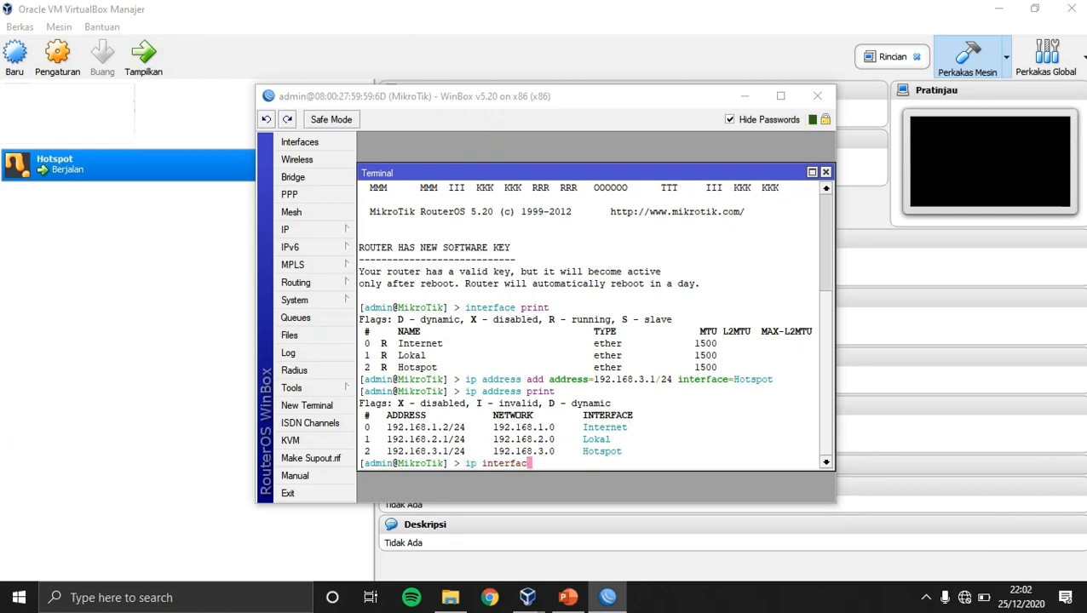
Enter 'ip hotspot setup', correcting typing slips, to launch the hotspot wizard.
key(BackSpace)
key(BackSpace)
key(BackSpace)
key(BackSpace)
key(BackSpace)
key(BackSpace)
key(BackSpace)
key(BackSpace)
text(ho)
key(BackSpace)
text(otspot set)
key(BackSpace)
text(tup)
key(Return)
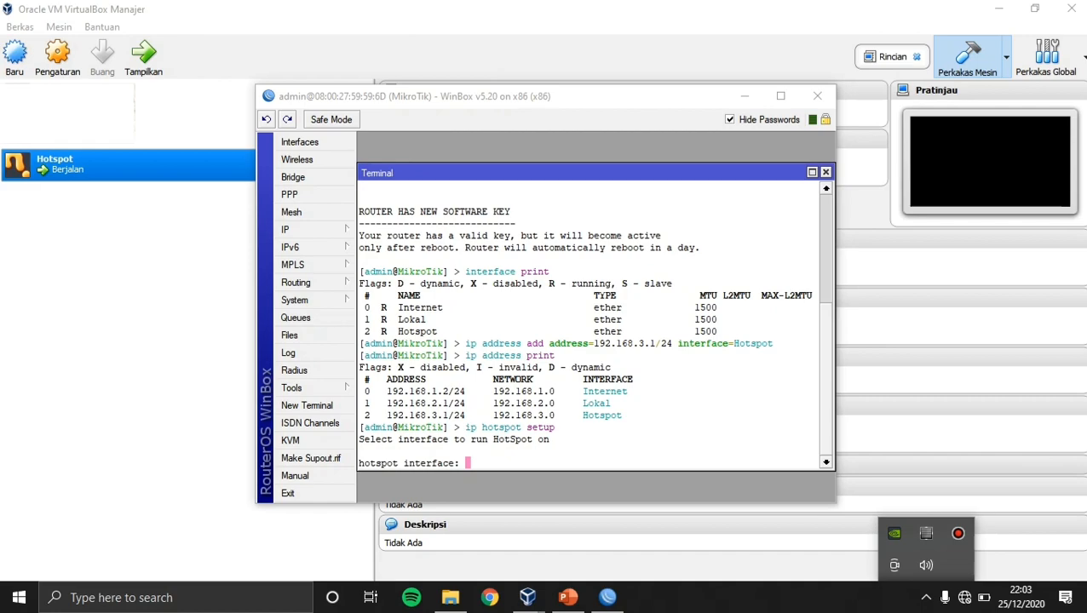
Choose Hotspot as the interface to run HotSpot on.
click(588, 408)
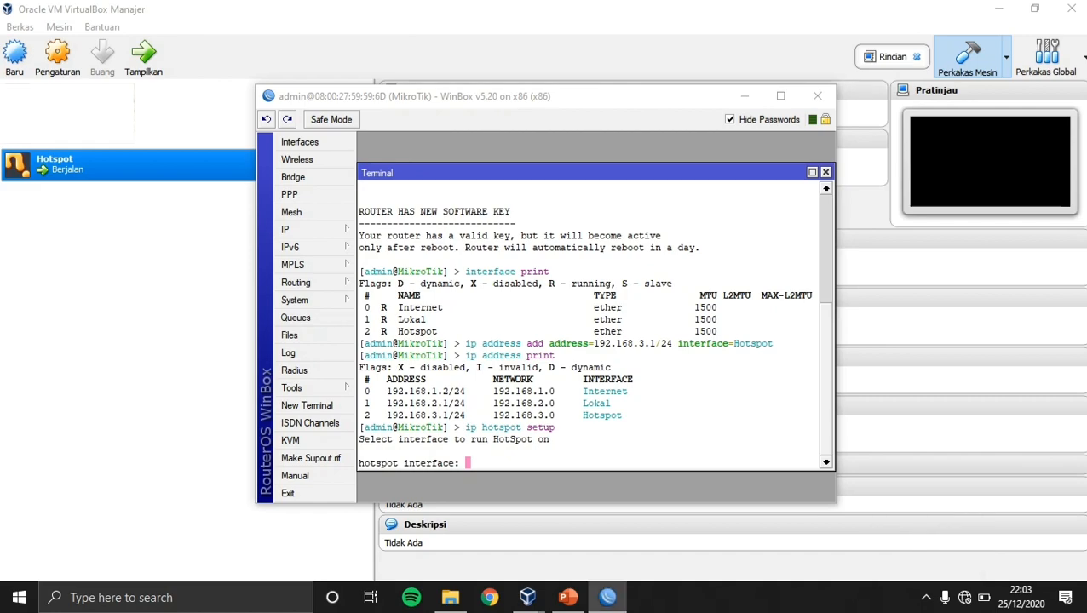
text(hotspo)
key(BackSpace)
key(BackSpace)
key(BackSpace)
key(BackSpace)
key(BackSpace)
key(BackSpace)
text(Hotspot)
key(Return)
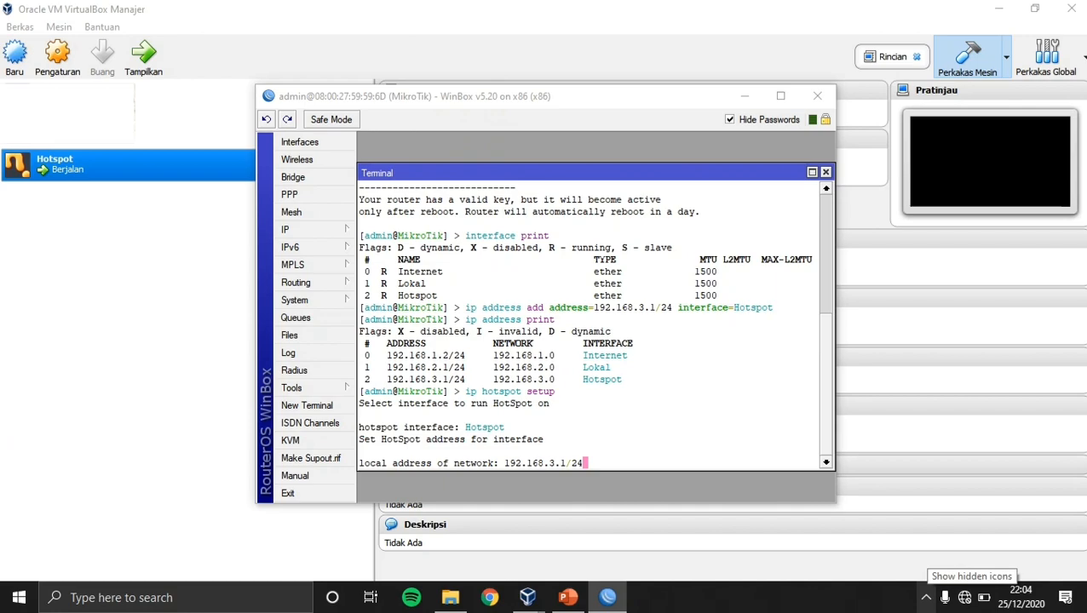
Accept local address 192.168.3.1/24, masquerading yes, and pool 192.168.3.2-192.168.3.254.
click(926, 598)
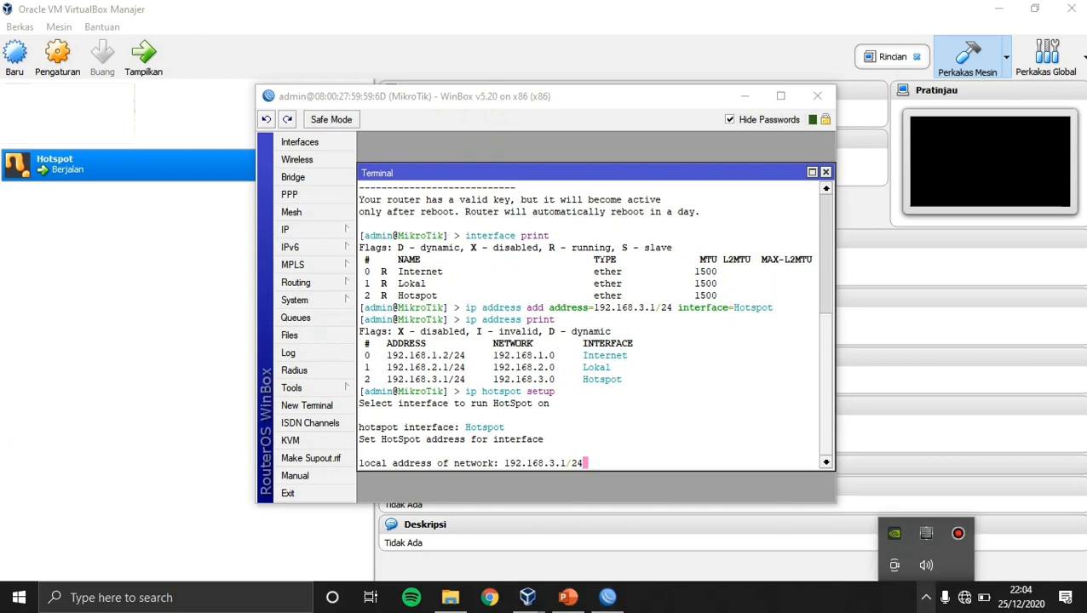
click(957, 534)
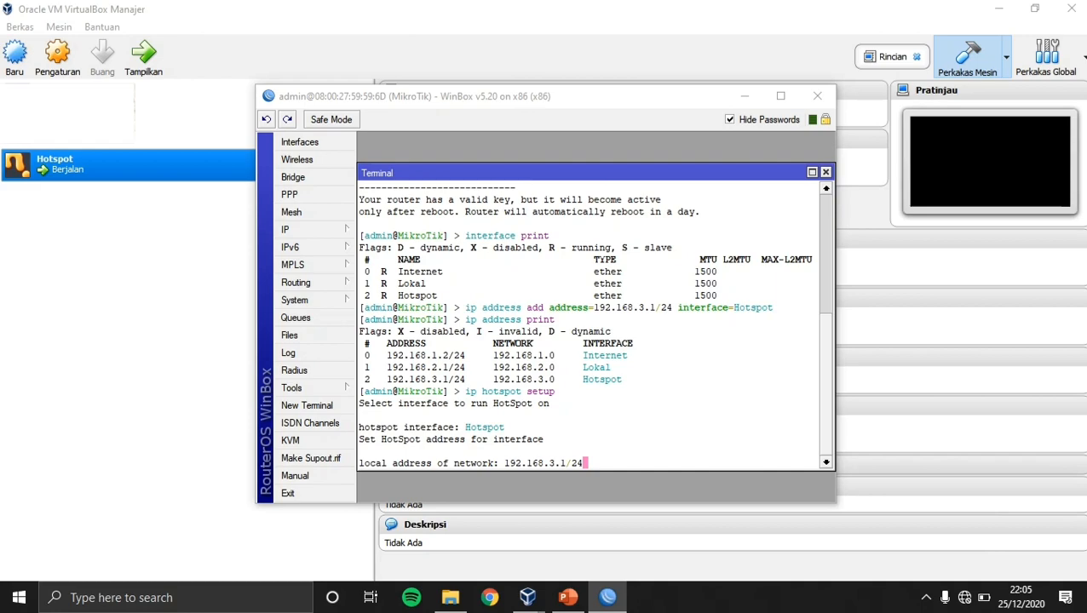
key(Return)
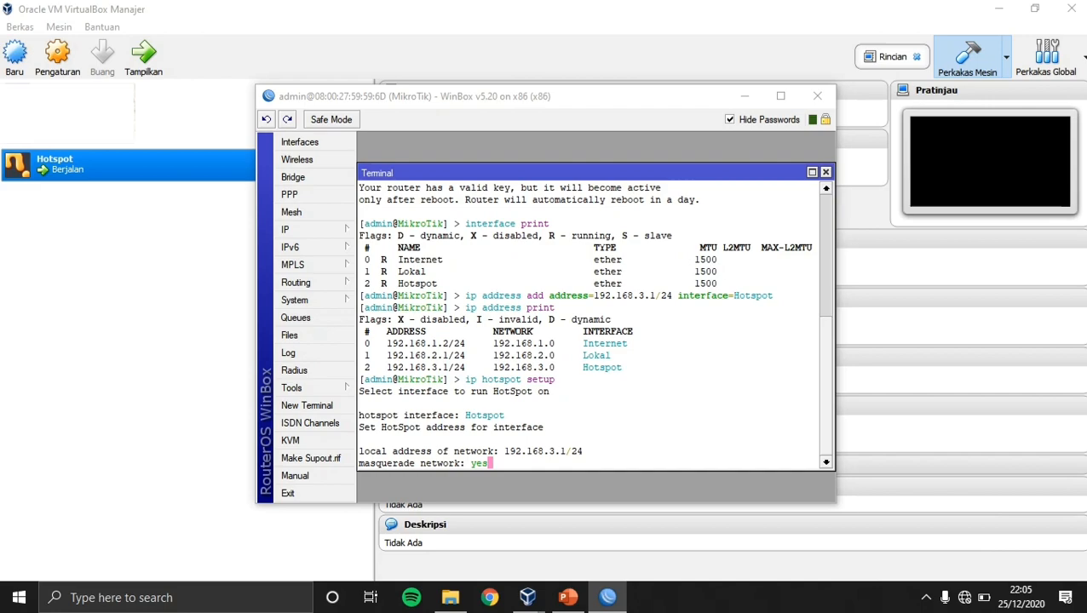
key(Return)
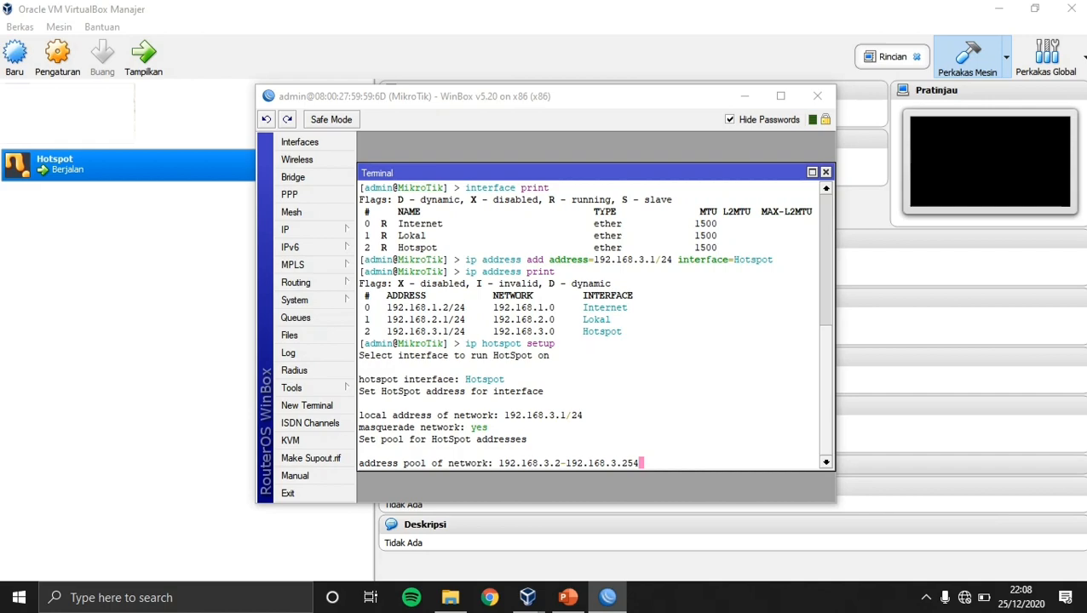
key(Return)
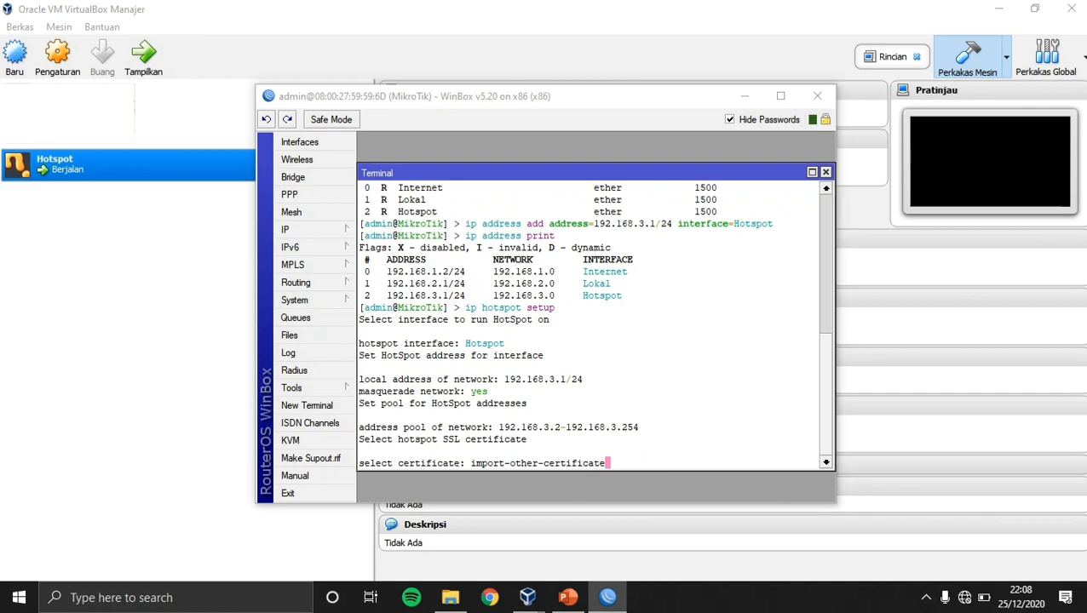
Answer 'none' for the hotspot SSL certificate.
key(BackSpace)
key(BackSpace)
key(BackSpace)
key(BackSpace)
key(BackSpace)
key(BackSpace)
key(BackSpace)
key(BackSpace)
key(BackSpace)
key(BackSpace)
key(BackSpace)
key(BackSpace)
key(BackSpace)
key(BackSpace)
key(BackSpace)
key(BackSpace)
key(BackSpace)
key(BackSpace)
key(BackSpace)
key(BackSpace)
key(BackSpace)
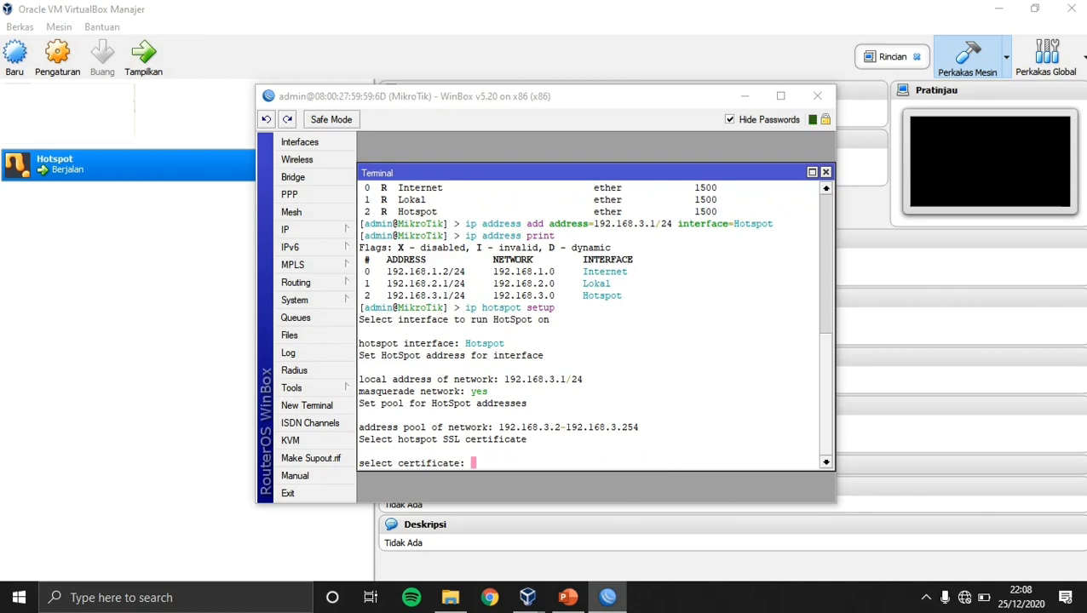
text(none)
key(Return)
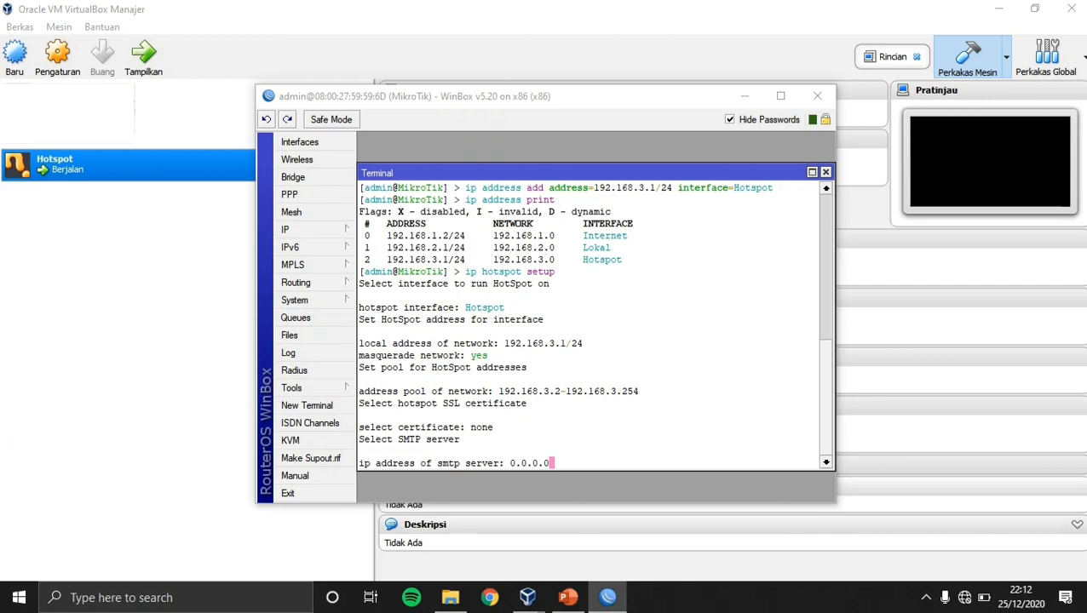
Keep SMTP server 0.0.0.0 and set the DNS server to 8.8.8.8.
key(Return)
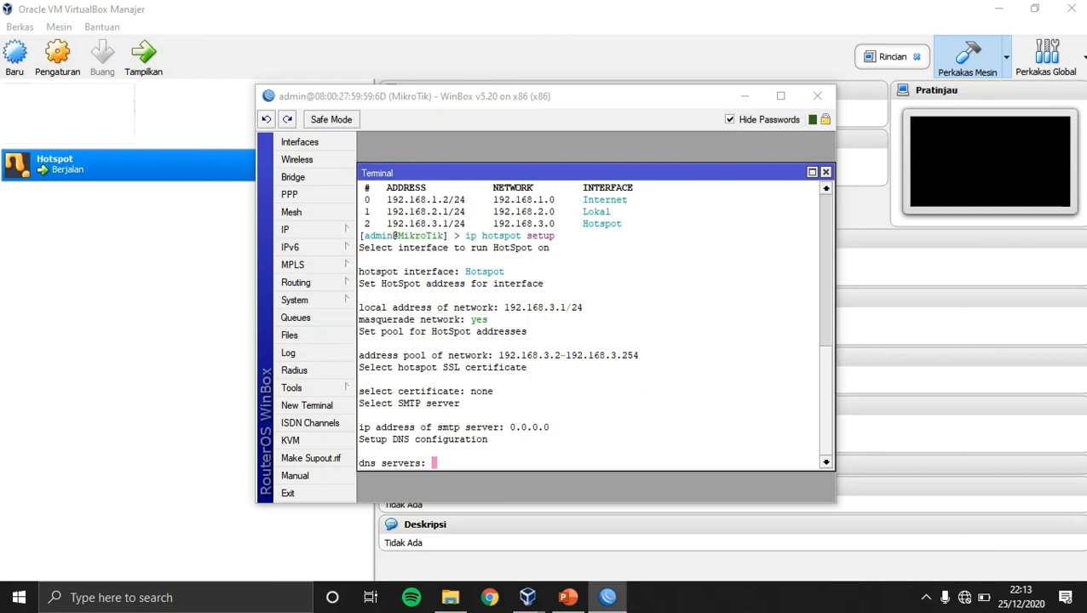
text(8.8.8.8)
key(Return)
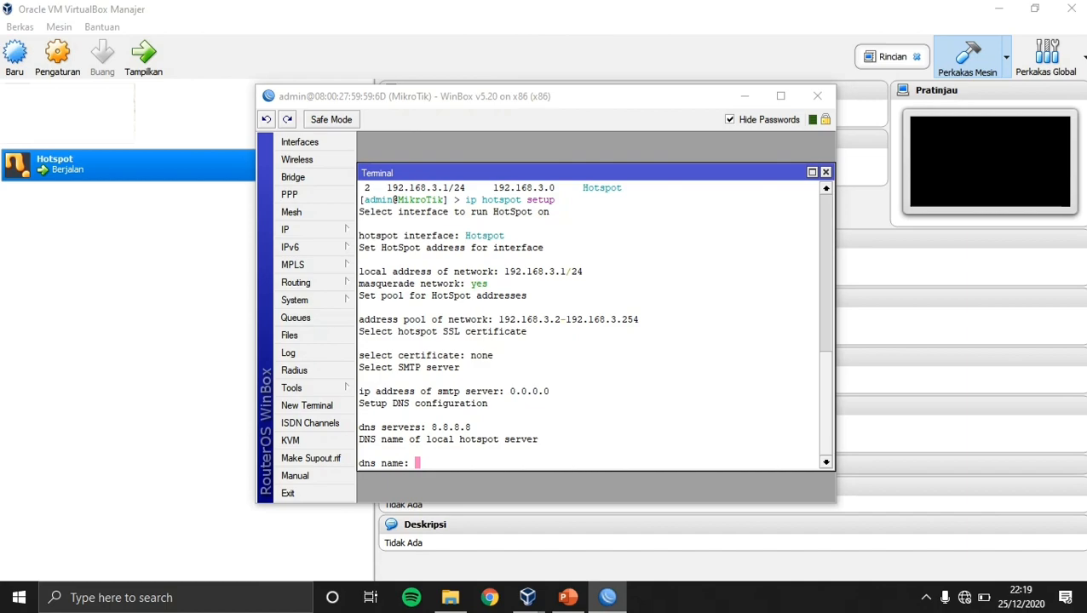
Set DNS name jarkom.login.com, keep hotspot user admin, and enter its password to finish.
text(jark)
text(om.1)
text(ogin)
text(.)
text(com)
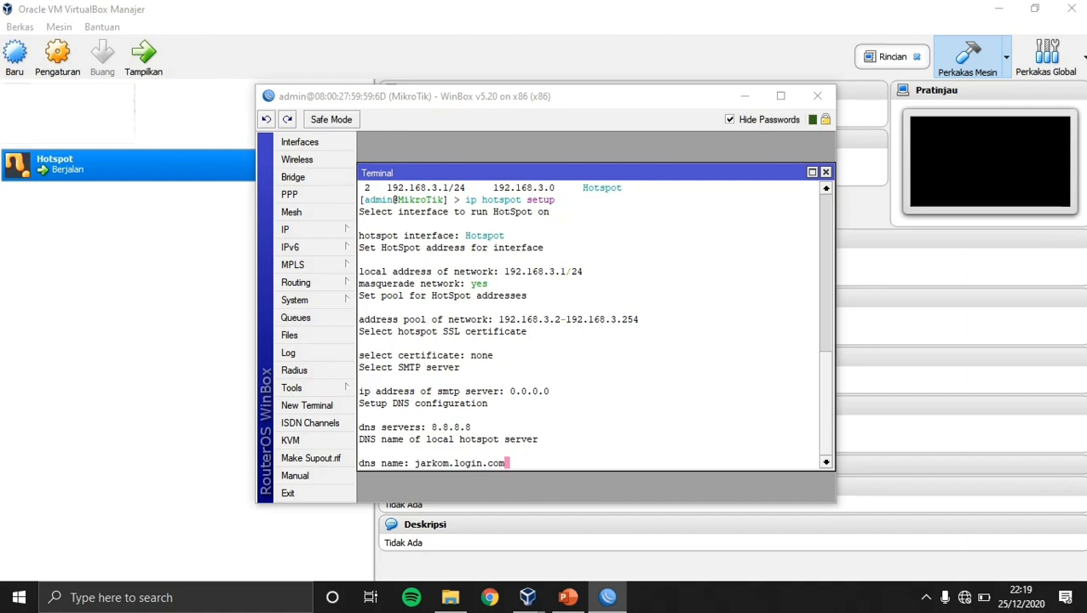
key(Return)
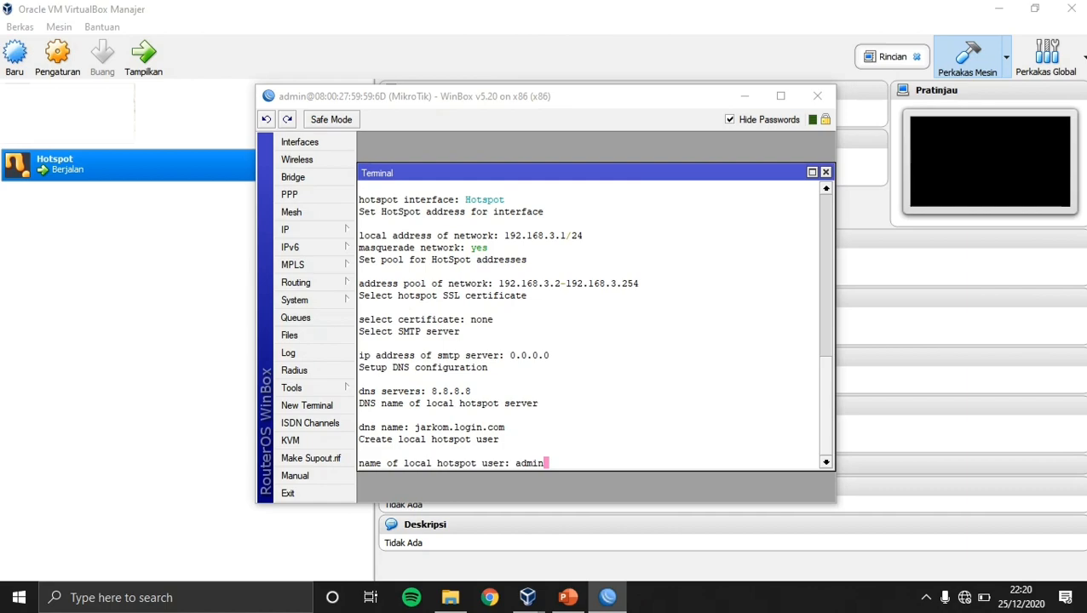
key(Return)
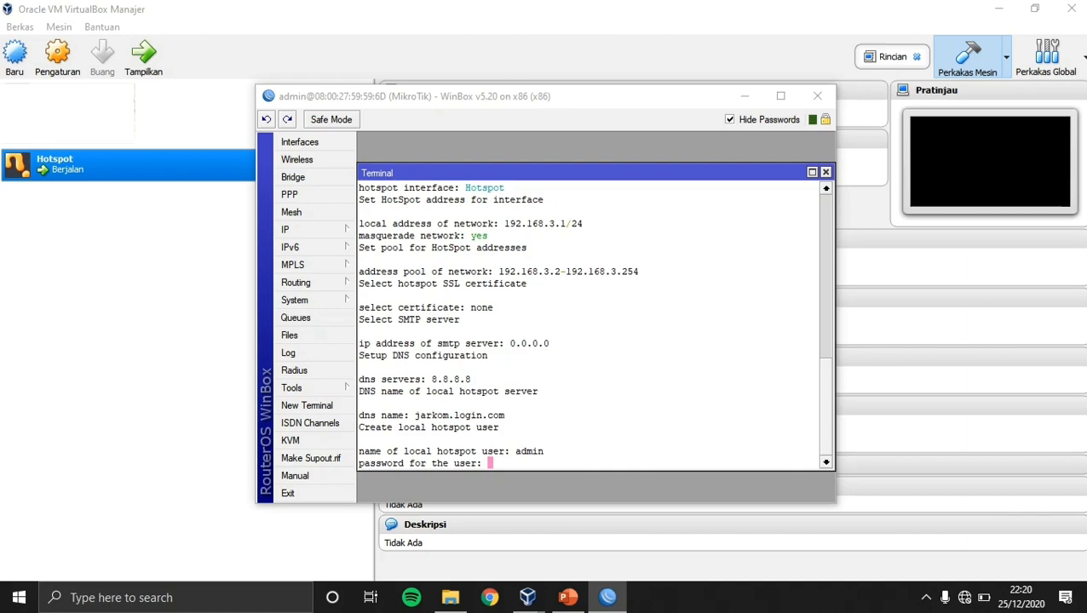
text(admin)
key(Return)
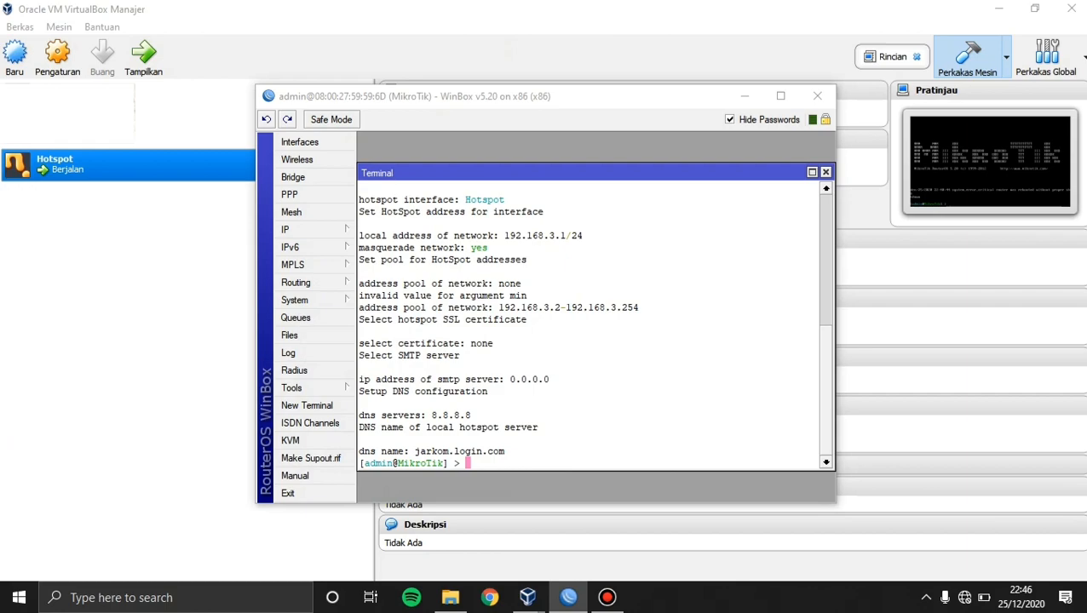
Add hotspot users user1 and user2 (with a password), then print the user list.
text(ip hotspot user )
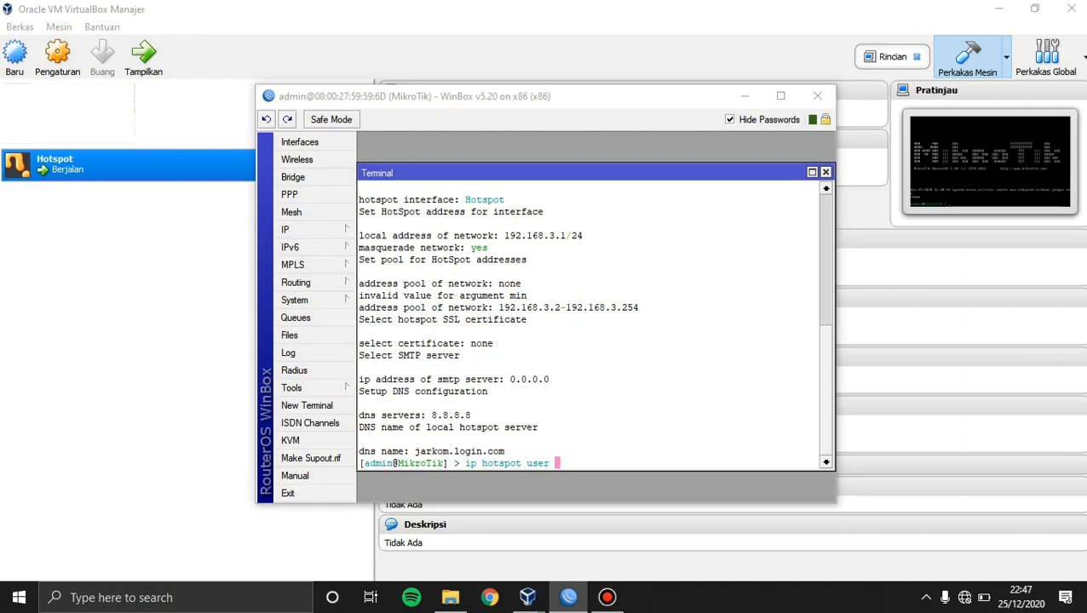
text(add name=user1)
key(Return)
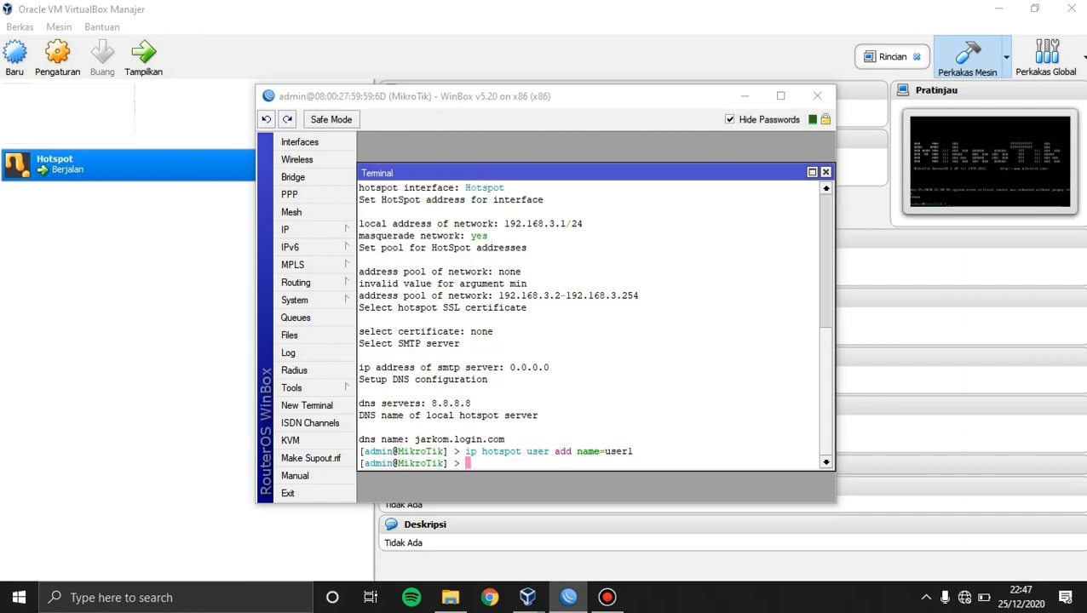
key(Up)
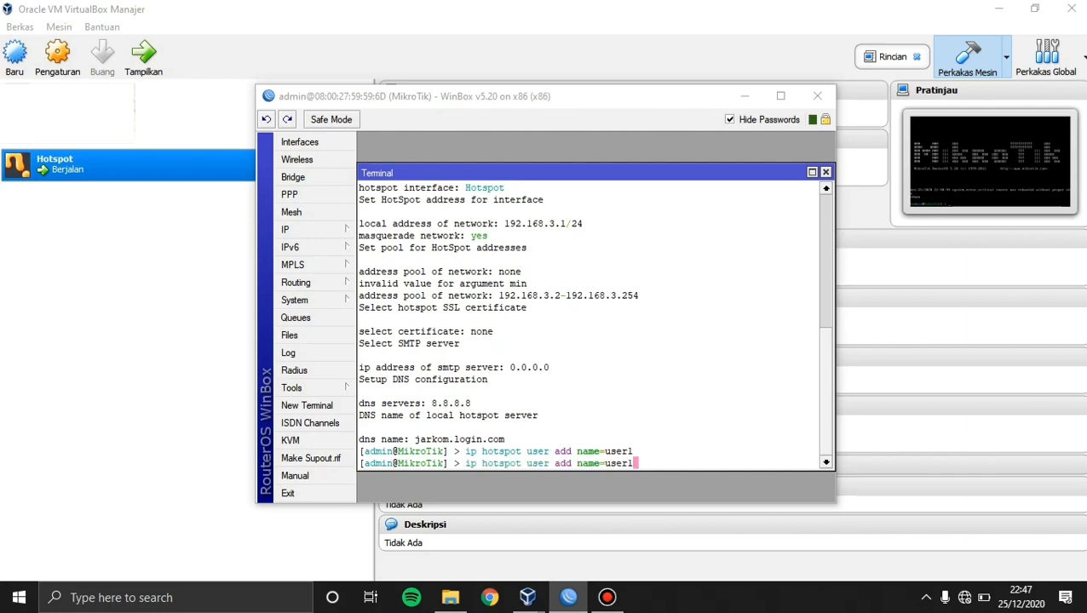
key(BackSpace)
text(2 password=)
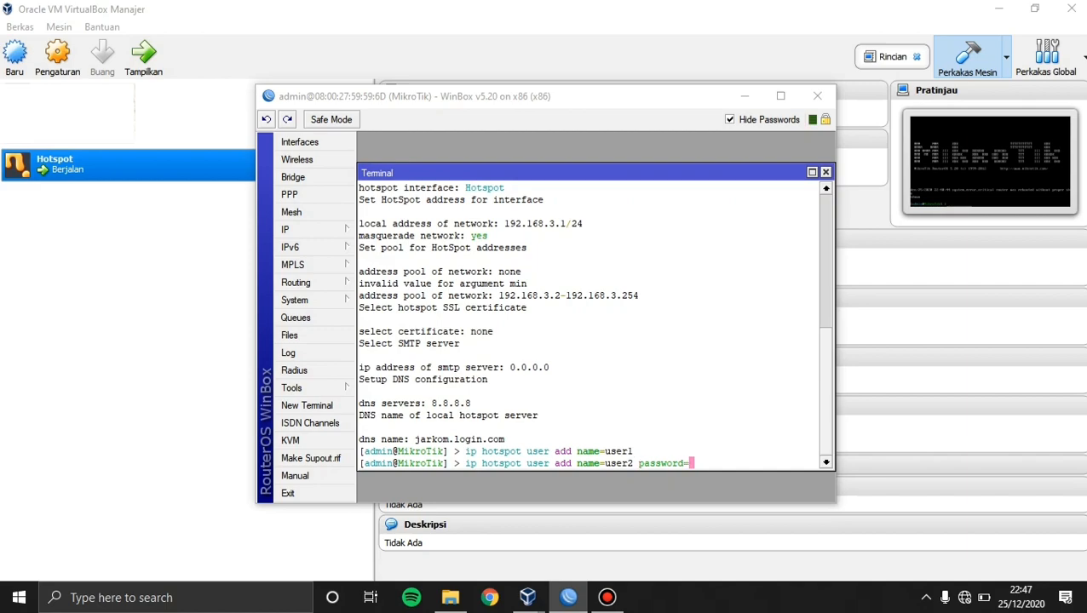
text(1234)
key(Return)
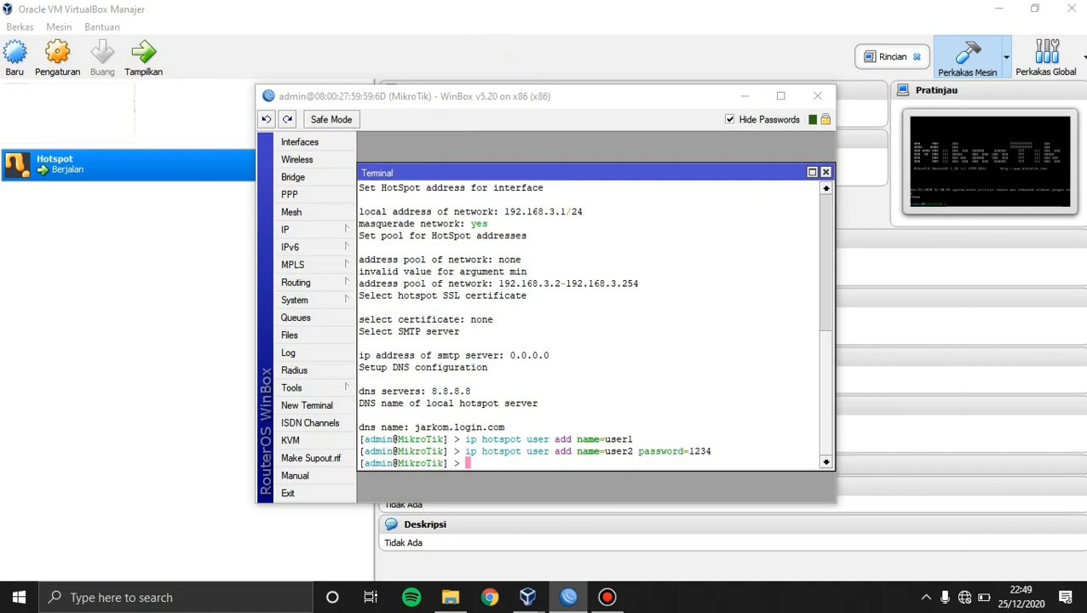
text(ip hotspot user p)
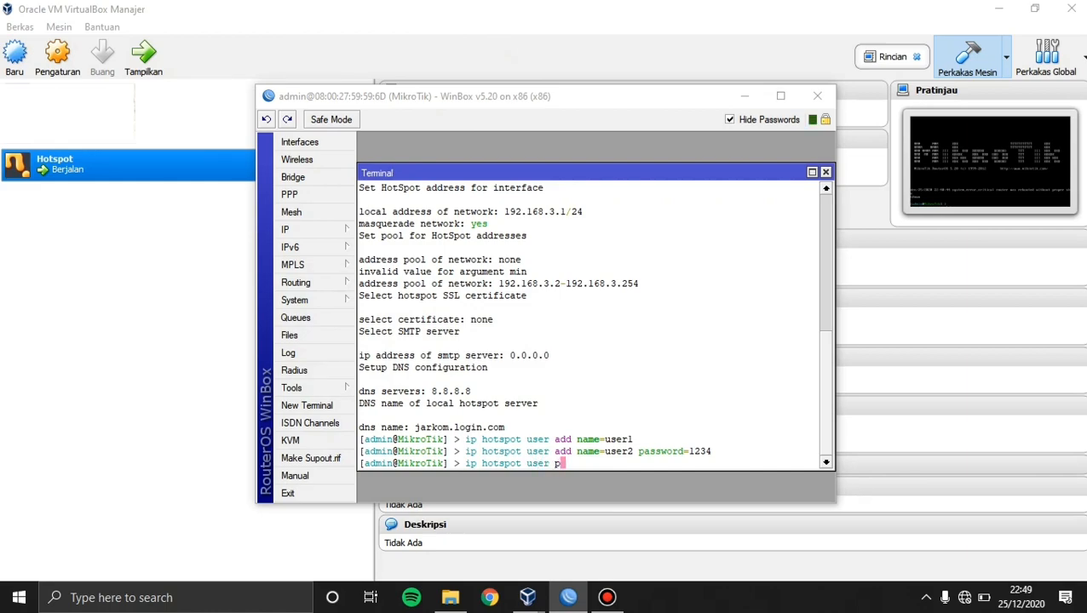
text(rint)
key(Return)
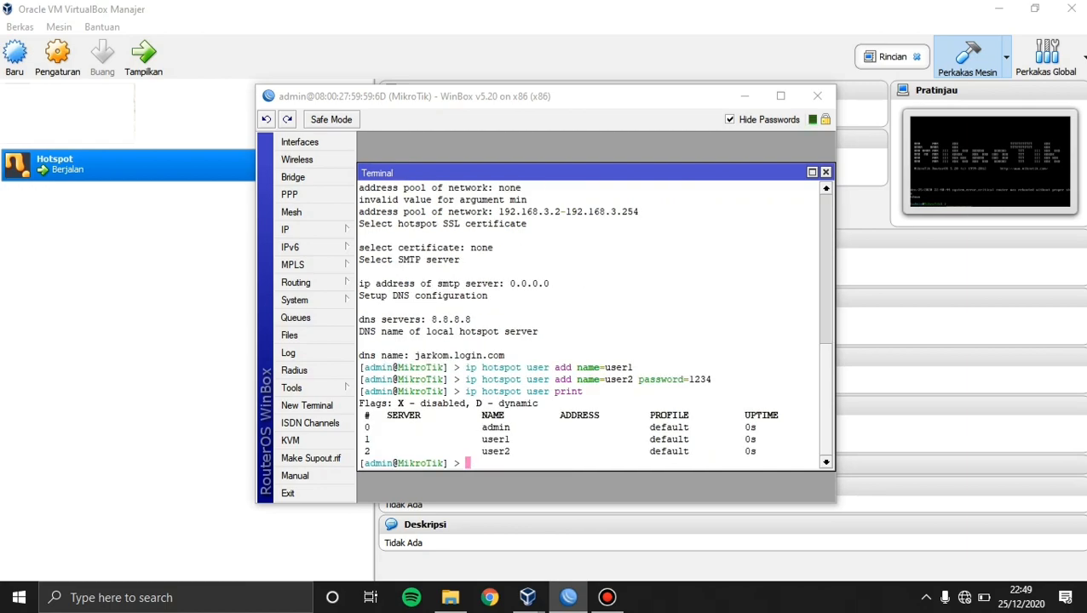